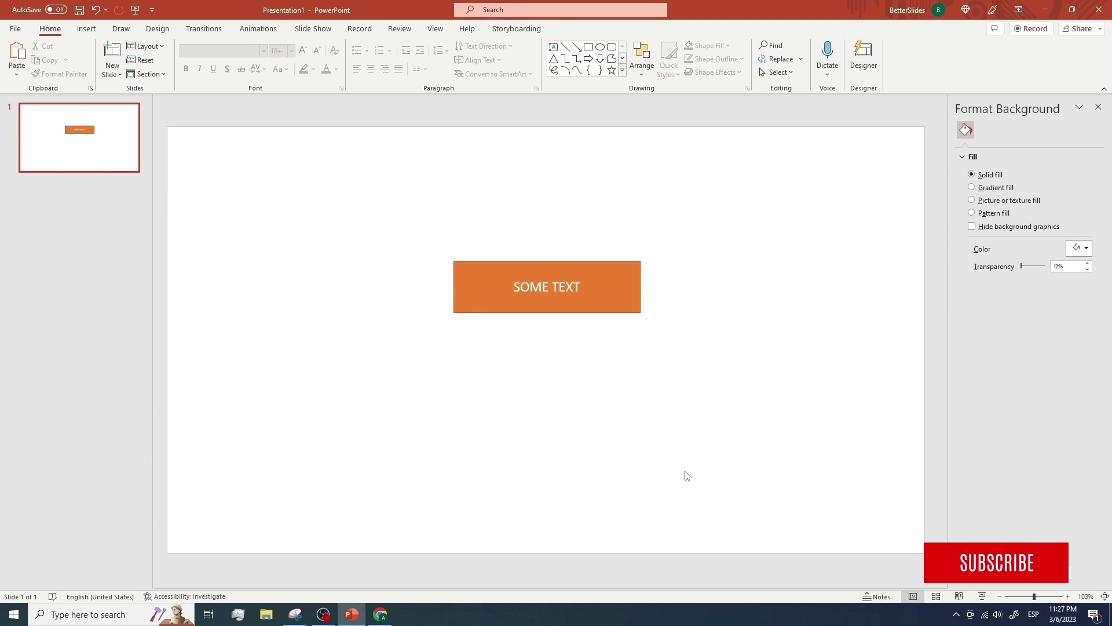
- Snip the middle purple-to-blue button from the VectorStock empty web button set preview
click(380, 614)
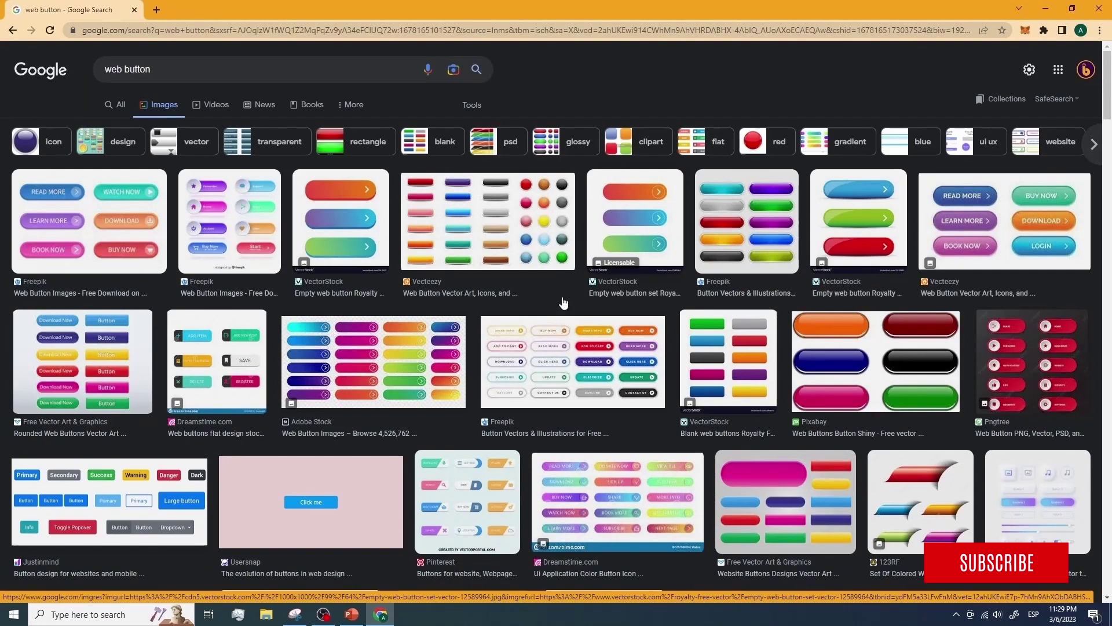
click(644, 238)
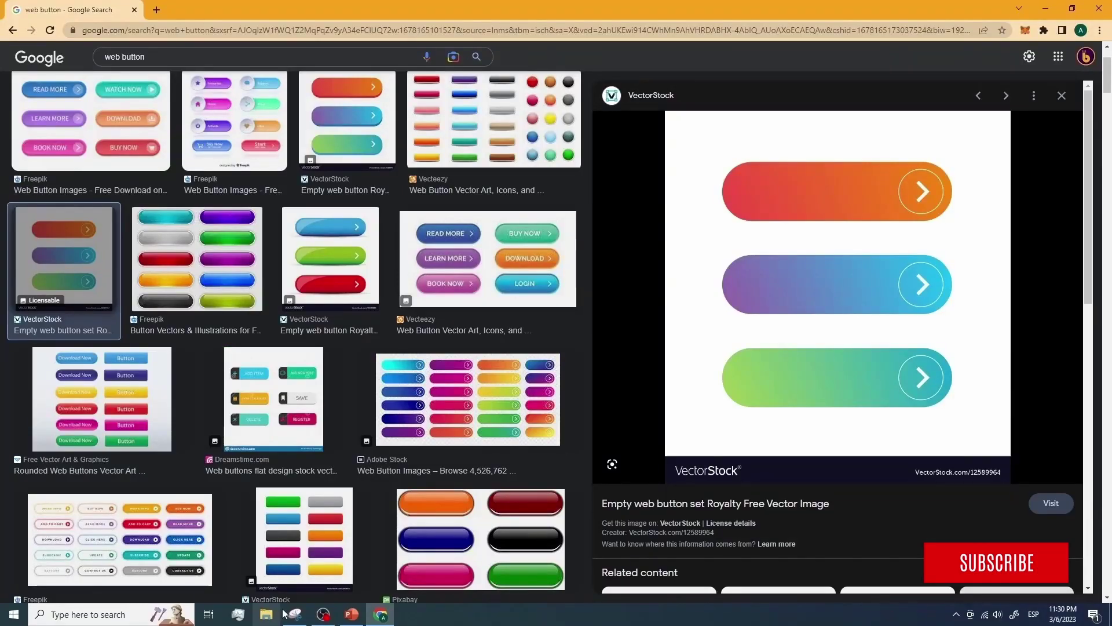
click(294, 614)
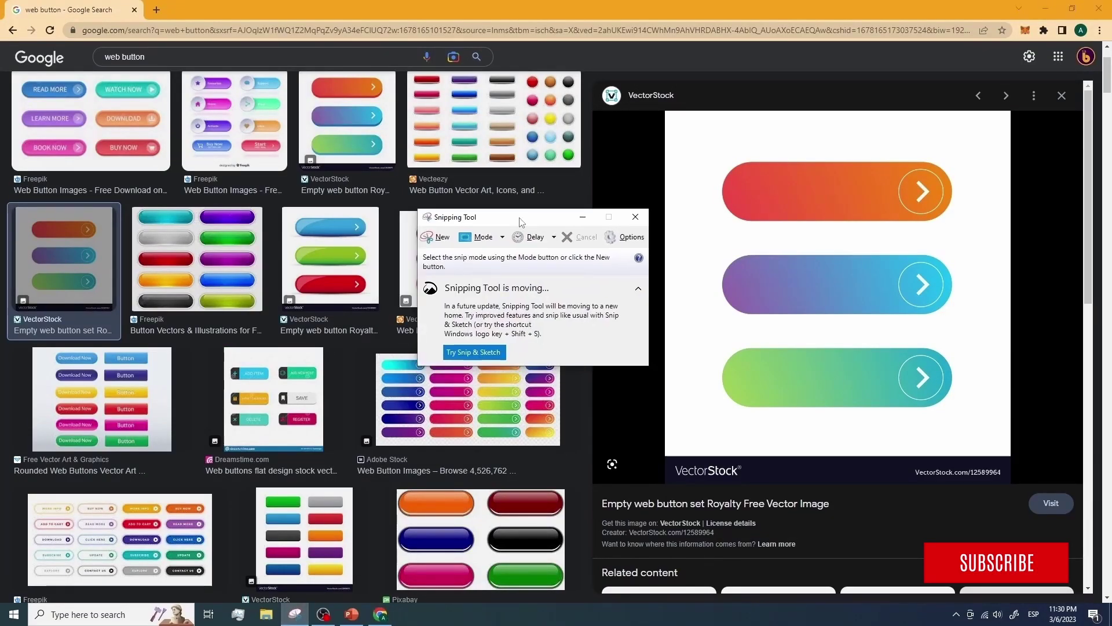
drag(521, 223, 526, 211)
click(412, 234)
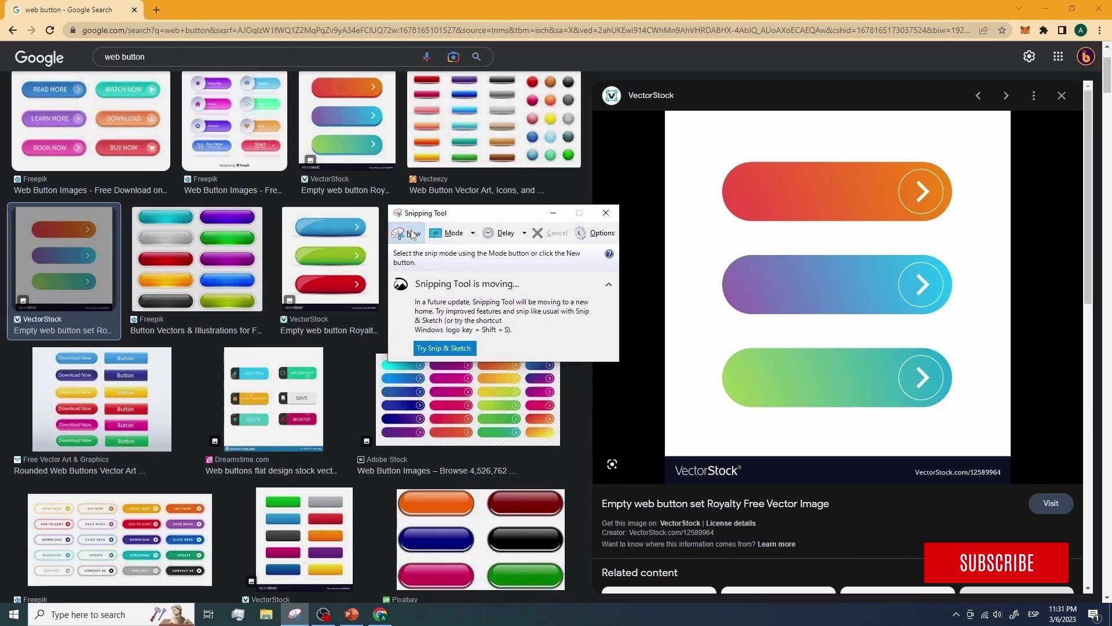
drag(695, 239, 953, 316)
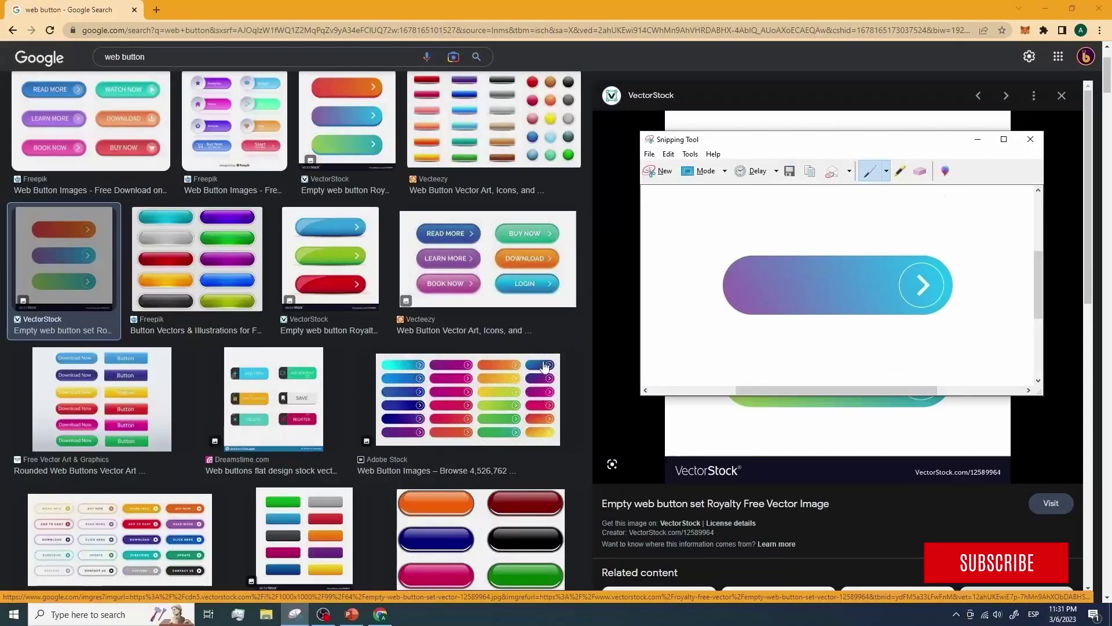
- Paste the snipped button onto the slide and delete the orange SOME TEXT box
click(351, 614)
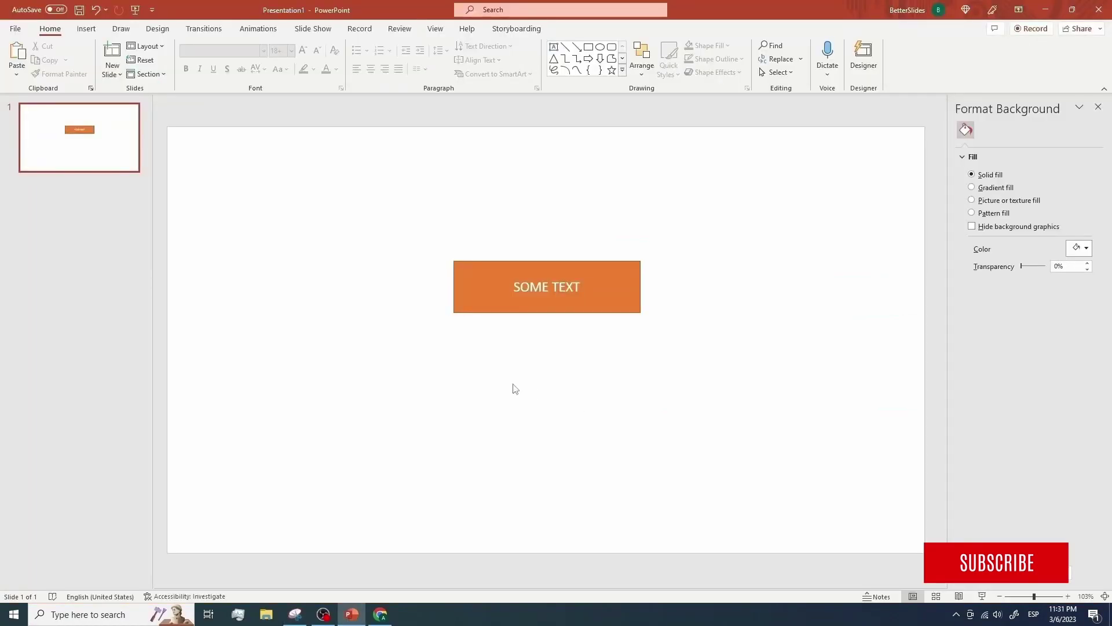
key(ctrl+v)
click(586, 282)
key(Delete)
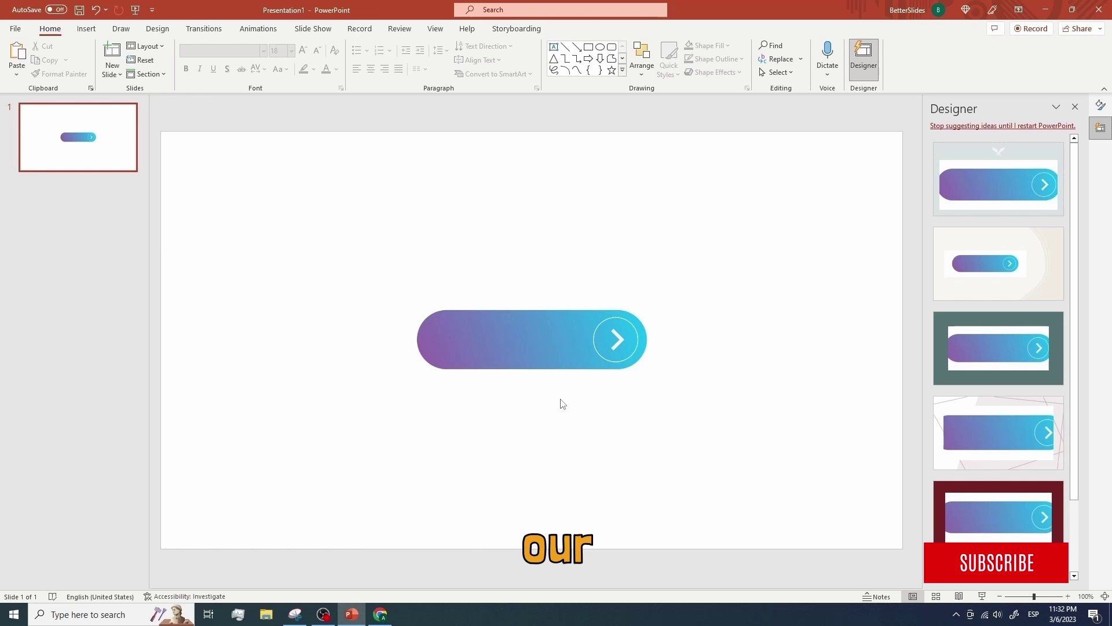
click(590, 362)
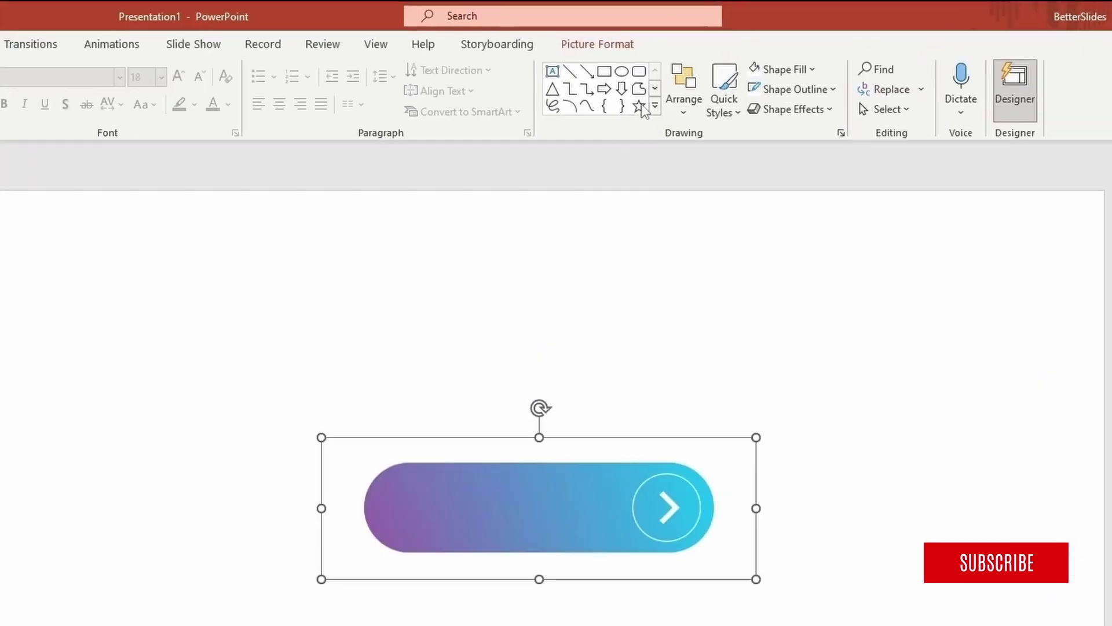
- Draw a 1.07 × 4.12-inch blue rounded rectangle with no outline, aligned with the reference, placed just above it
click(639, 71)
click(351, 298)
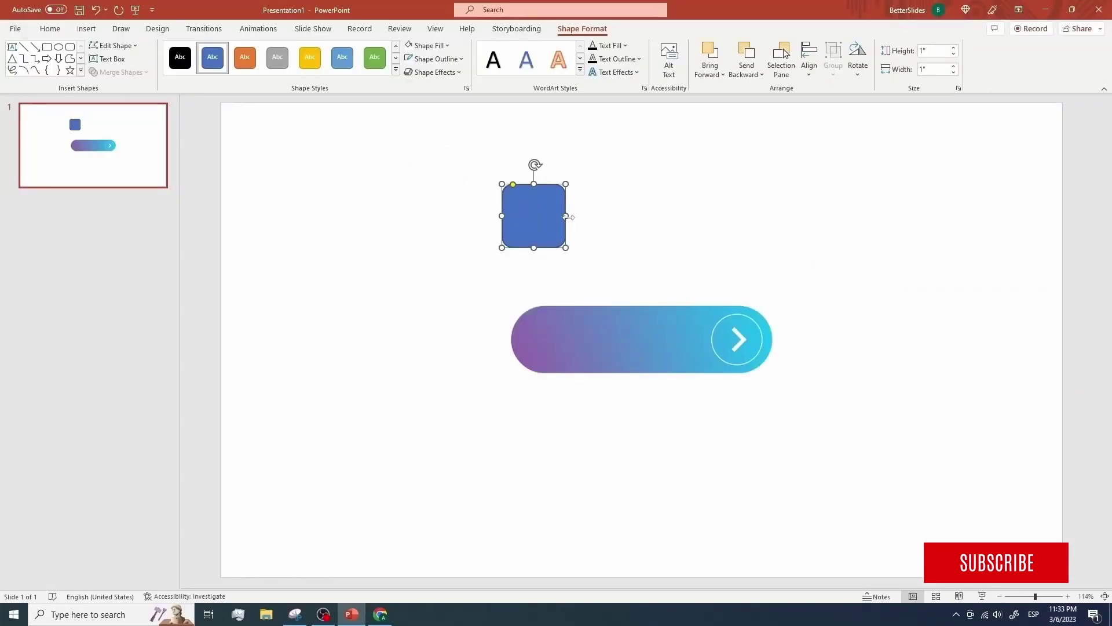
drag(534, 204, 771, 341)
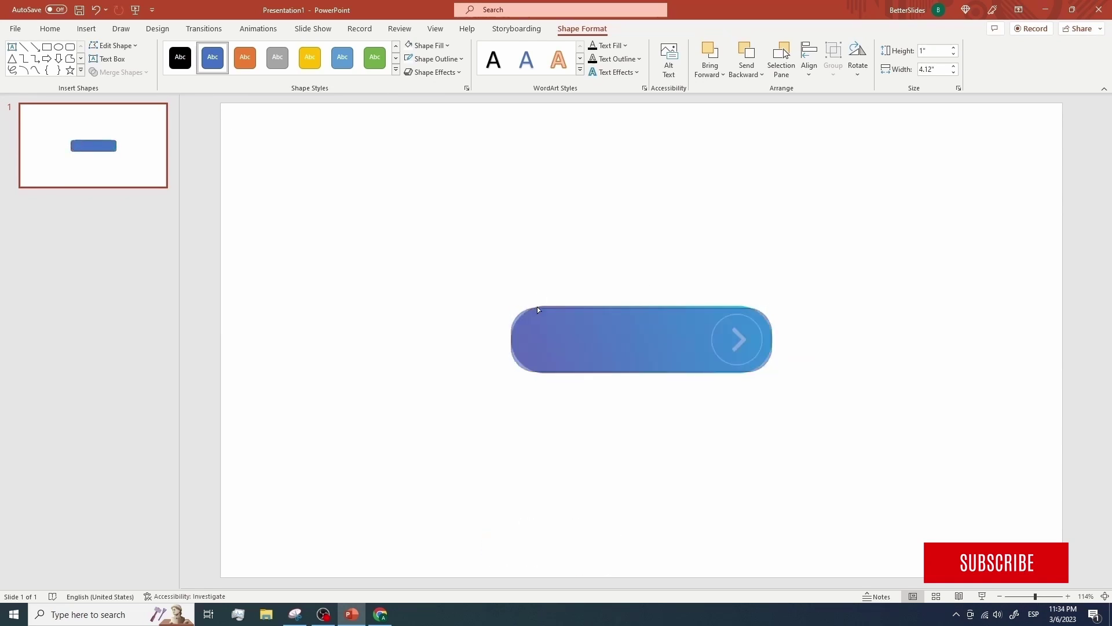
click(571, 304)
drag(660, 307, 661, 210)
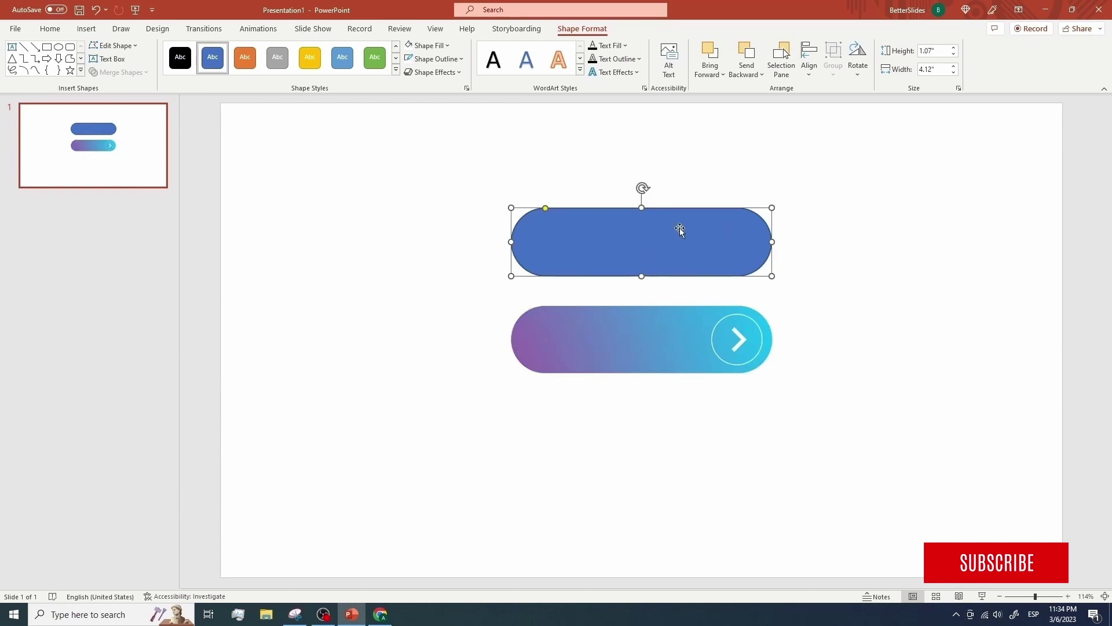
click(436, 59)
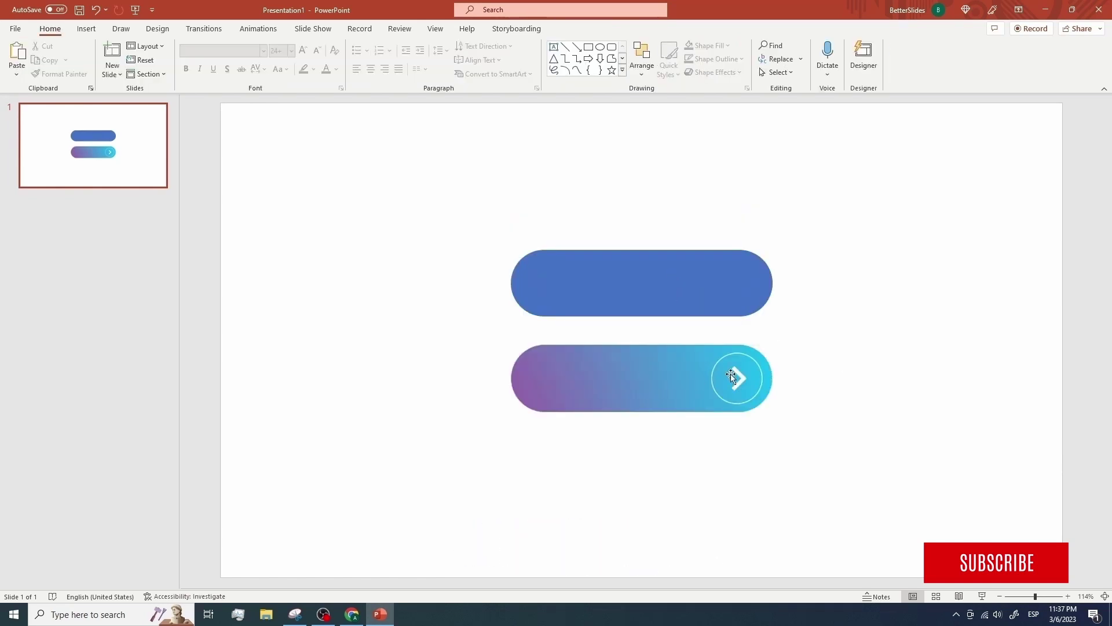
- Apply a gradient fill to the pill in Format Shape and delete stops until only two remain
right_click(619, 286)
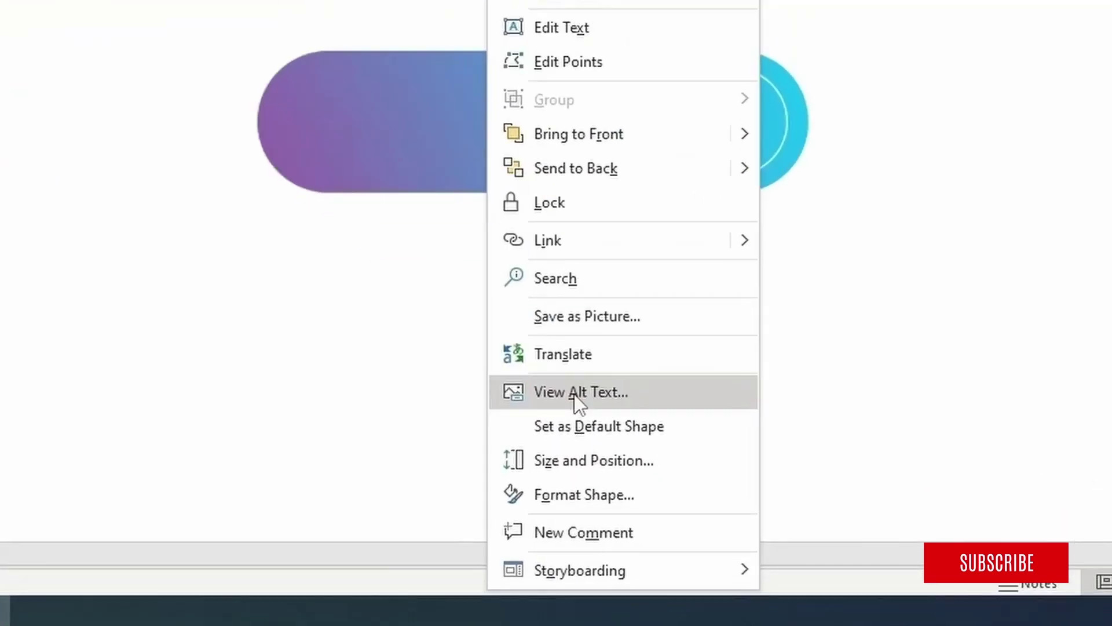
click(640, 556)
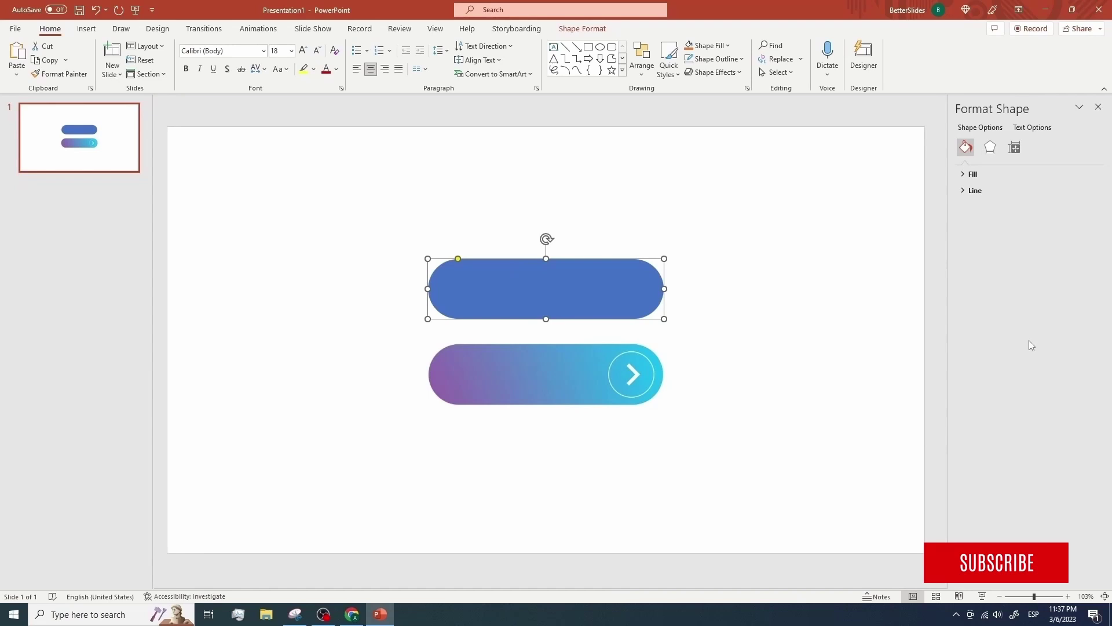
click(966, 175)
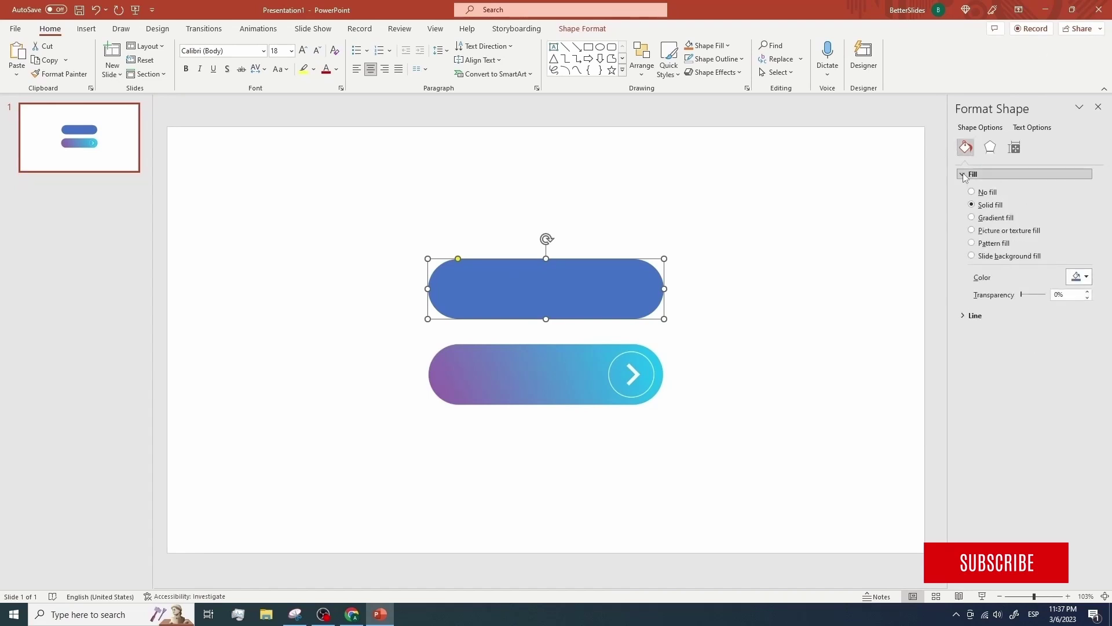
click(972, 218)
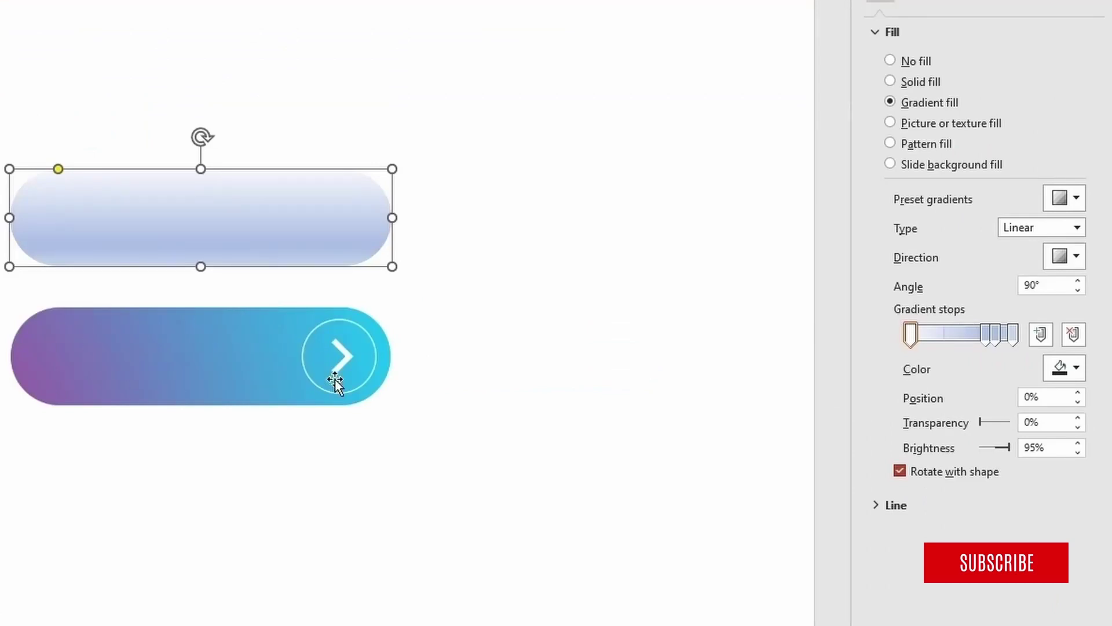
click(986, 335)
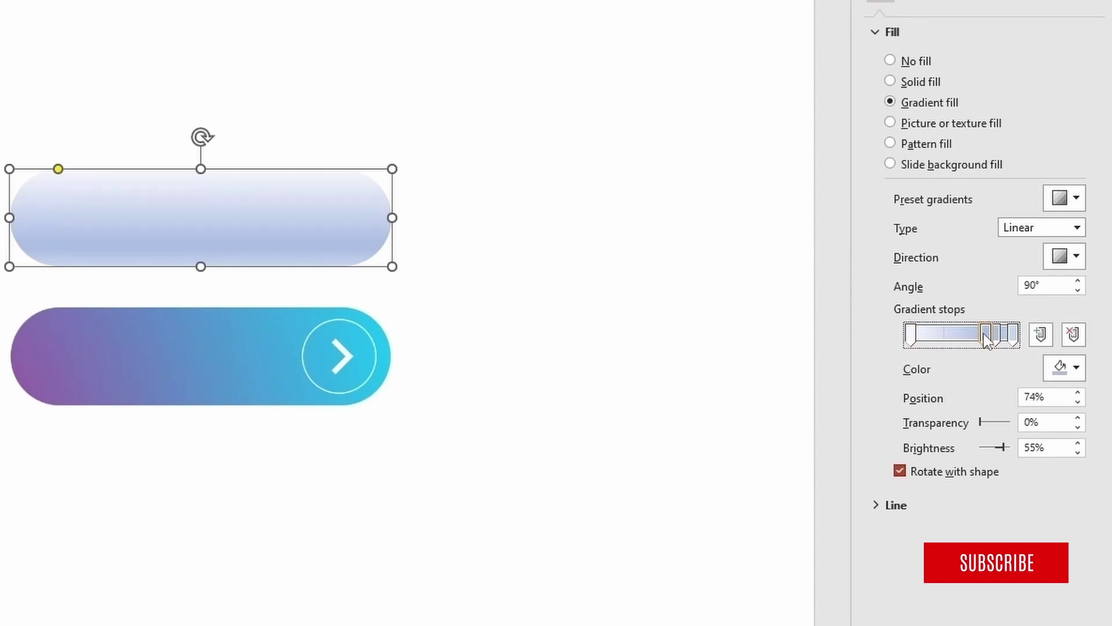
click(1073, 334)
click(1072, 334)
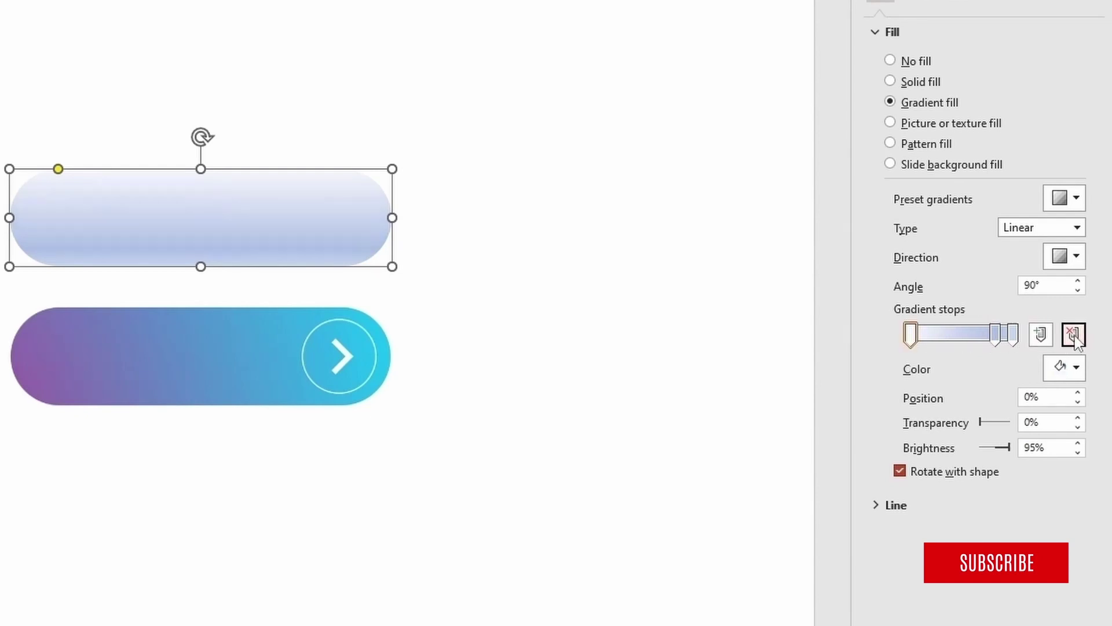
click(994, 336)
click(1069, 336)
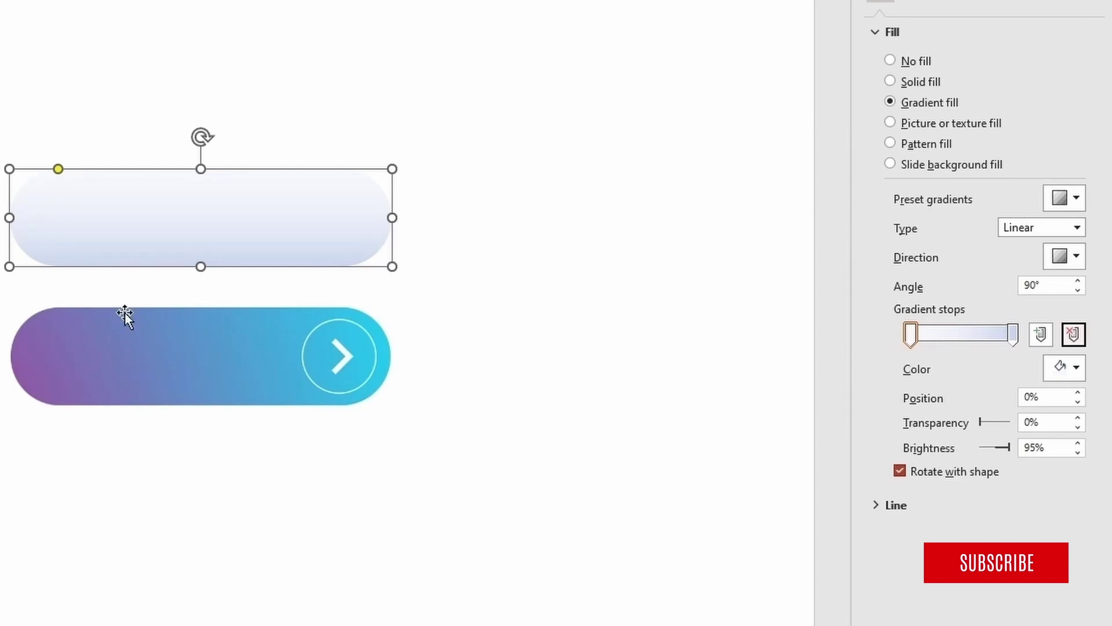
- Make the gradient run horizontally and eyedrop the reference's purple into the first stop
click(1076, 257)
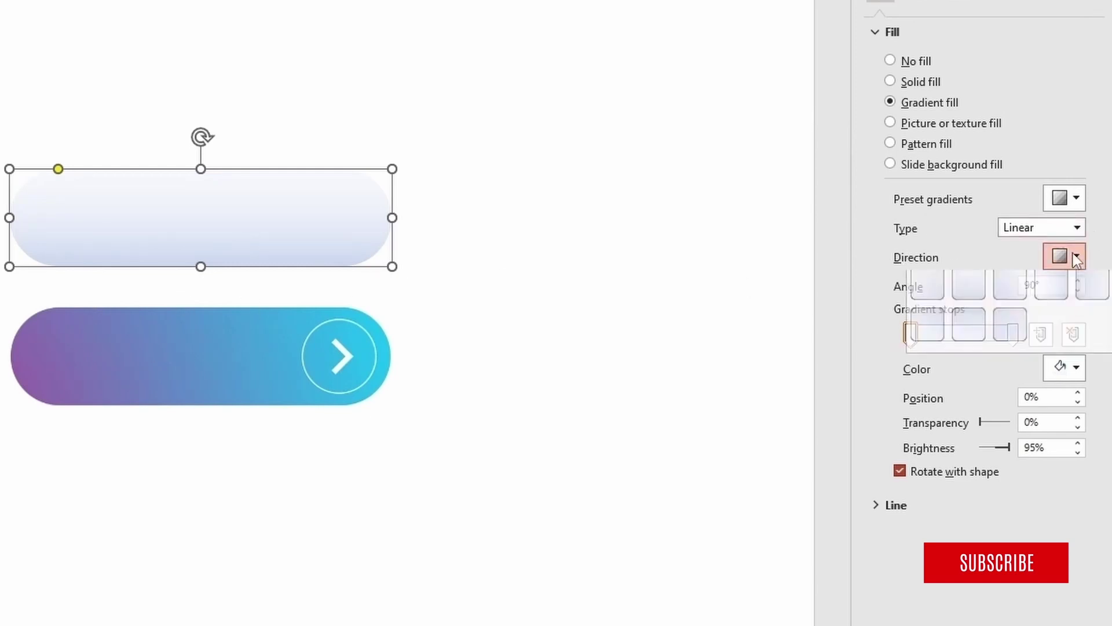
click(1061, 294)
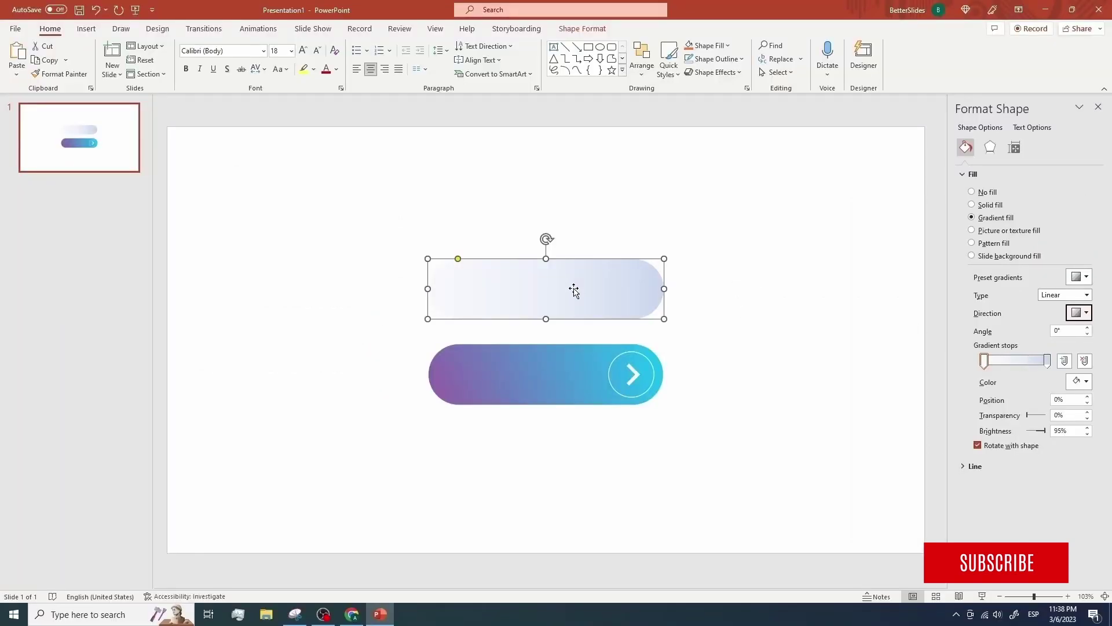
click(1087, 381)
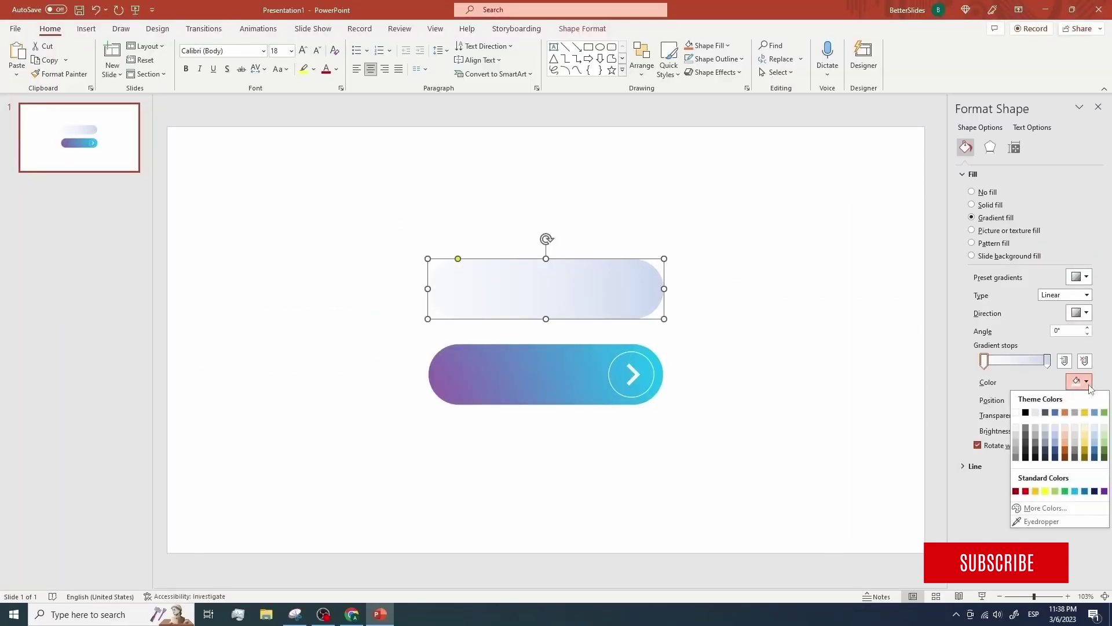
click(1041, 521)
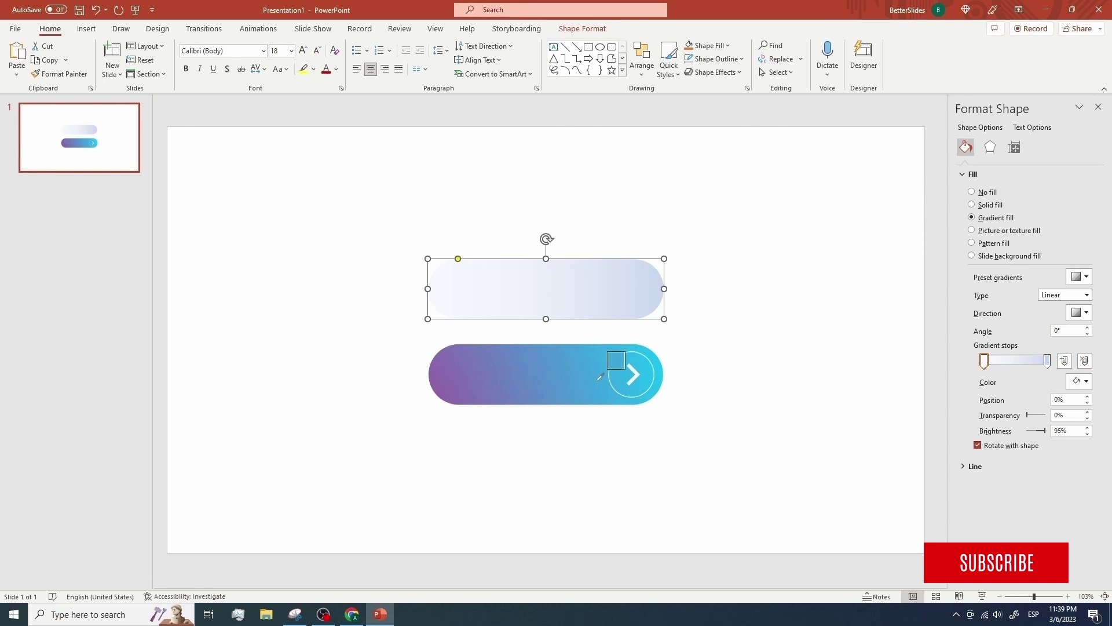
click(442, 384)
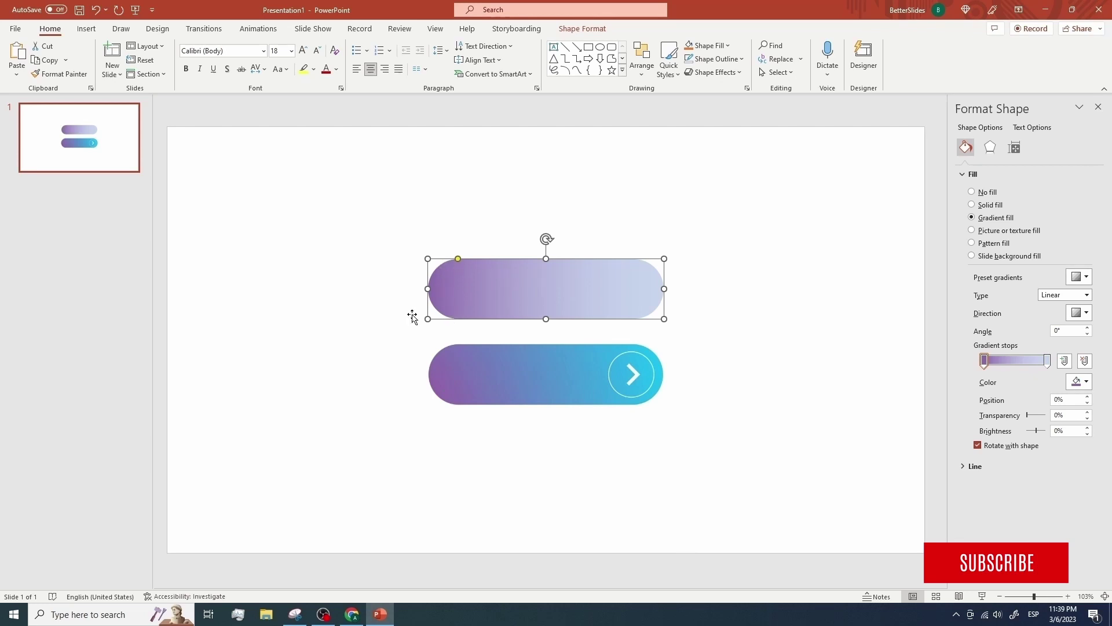
- Eyedrop the reference button's cyan into the right gradient stop
click(1048, 360)
click(1078, 381)
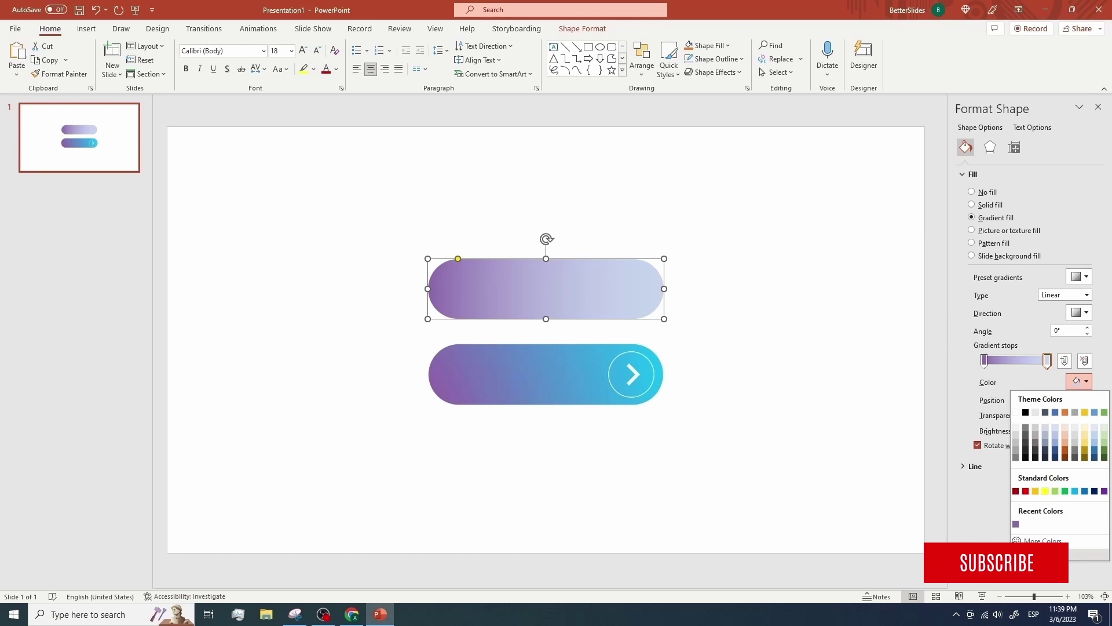
click(1037, 554)
click(662, 371)
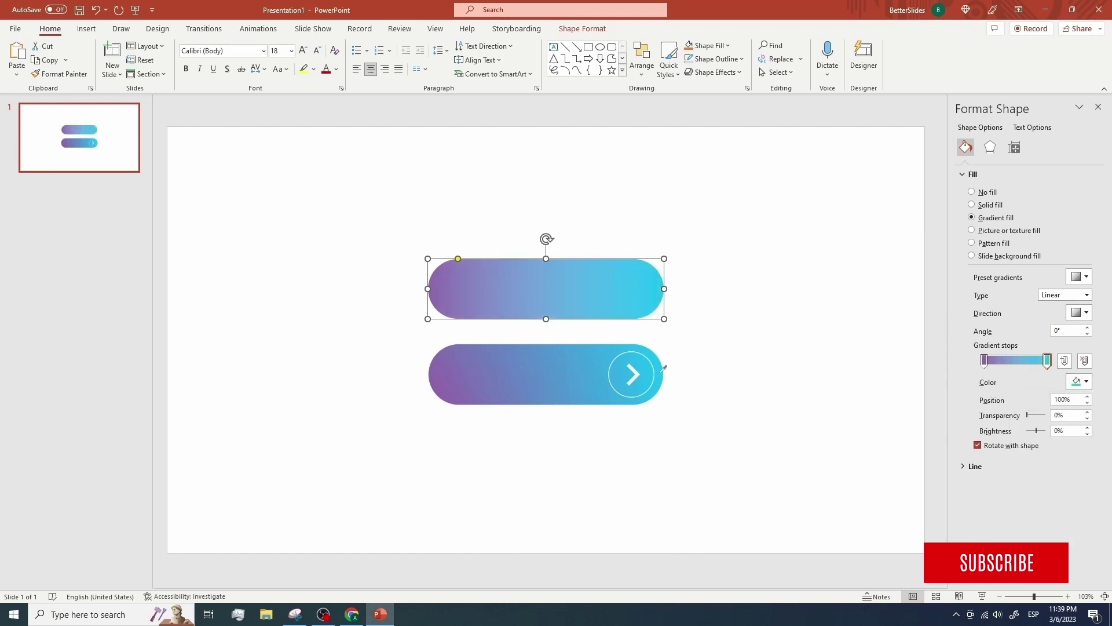
mouse_move(663, 258)
mouse_down()
mouse_move(839, 189)
mouse_move(667, 264)
mouse_up()
click(814, 286)
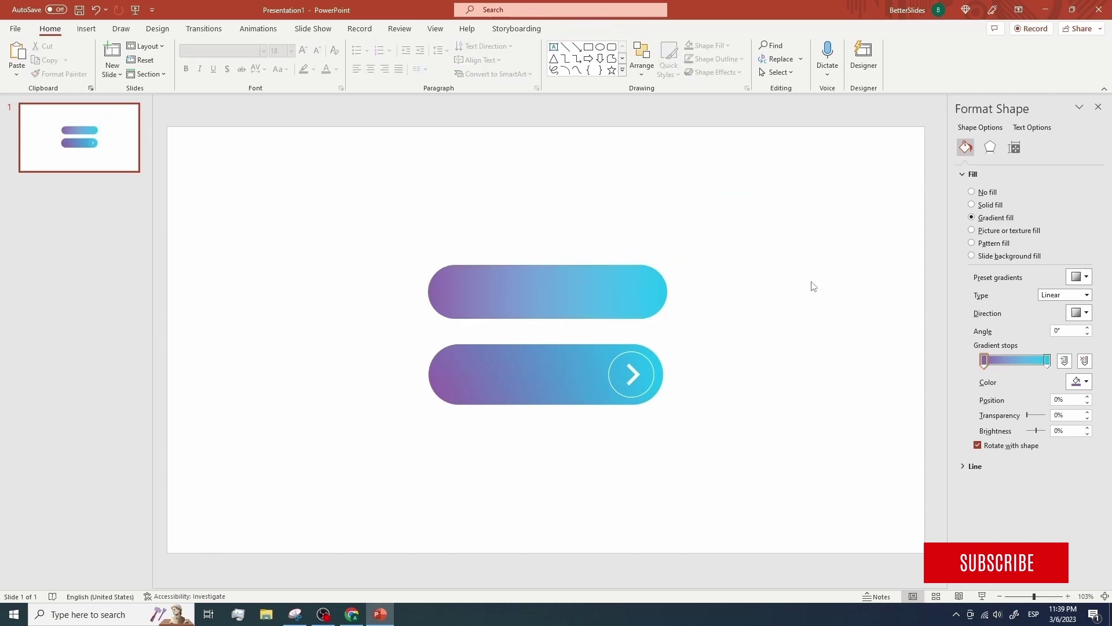
key(ctrl+z)
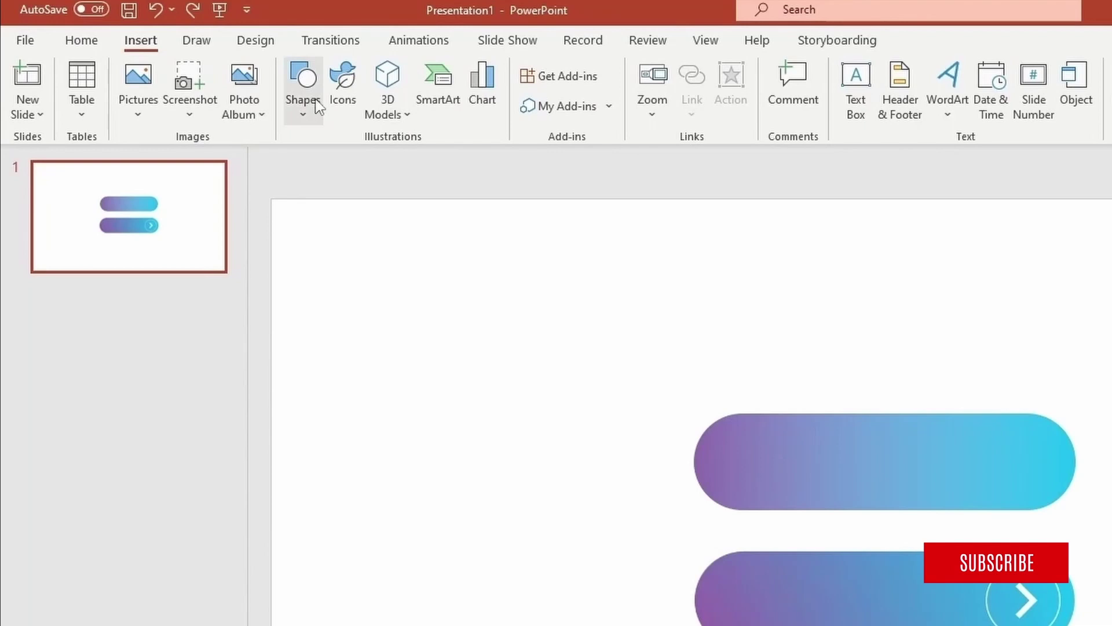
- Insert the right-chevron stock icon from a 'right' search and place it on the pill's right end
click(341, 106)
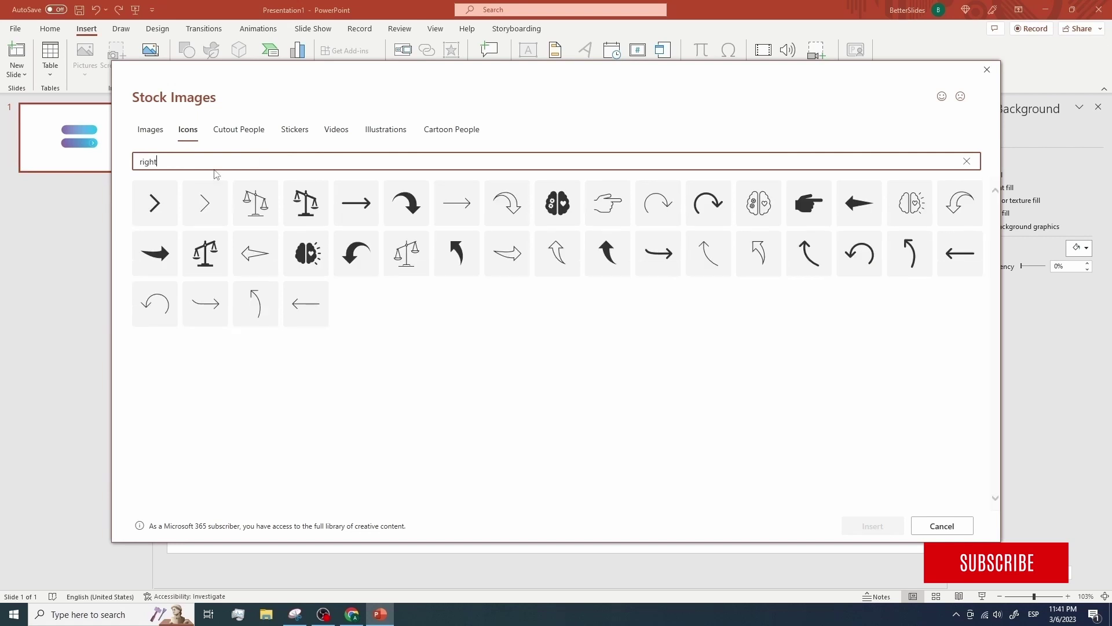
click(158, 209)
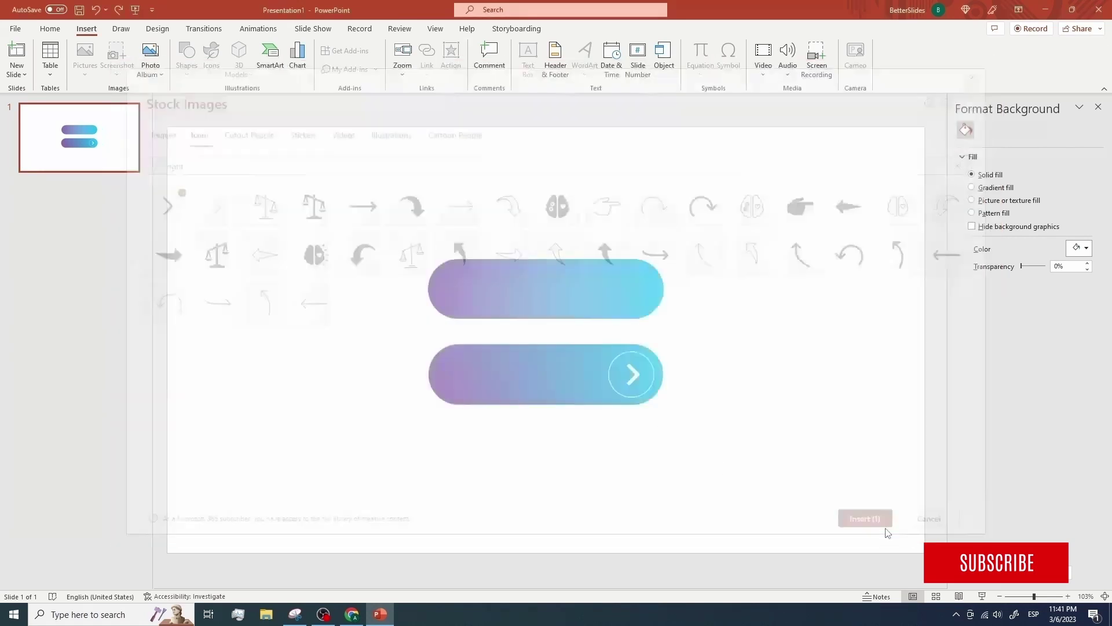
drag(545, 337, 636, 372)
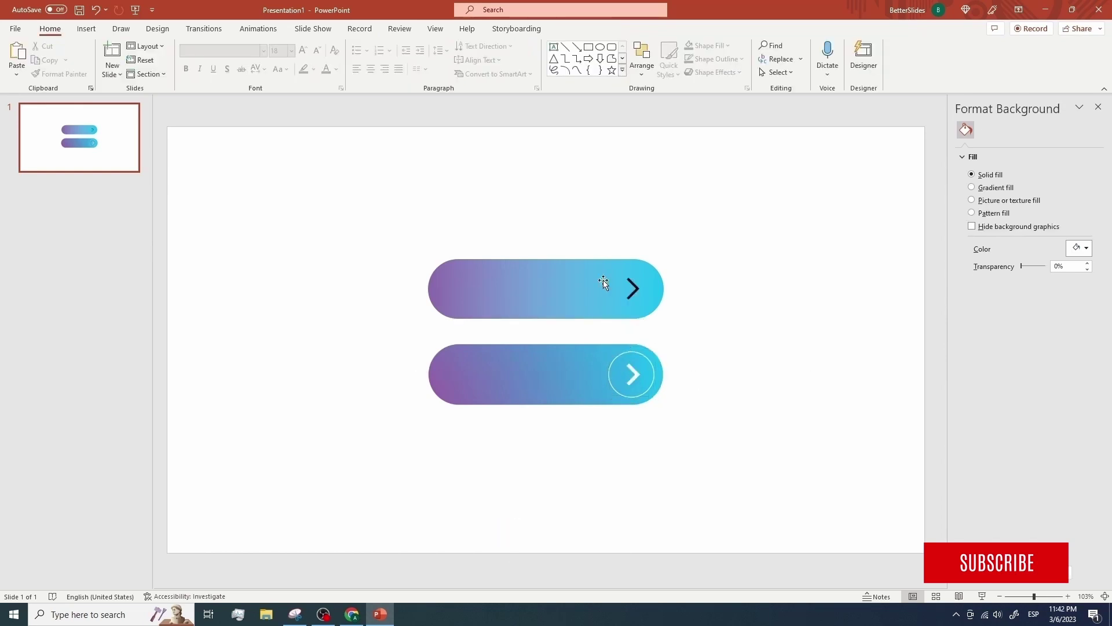
- Add a no-fill circle ring, 0.83 inches across, around the pill's chevron
click(87, 29)
click(187, 57)
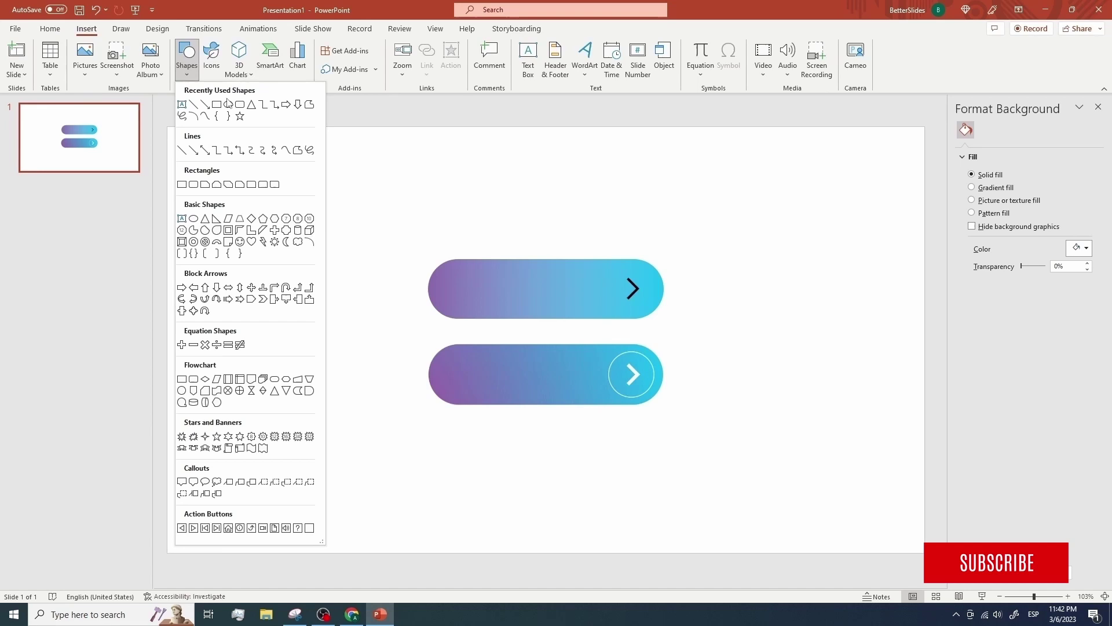
click(230, 103)
click(344, 223)
click(428, 45)
key(Escape)
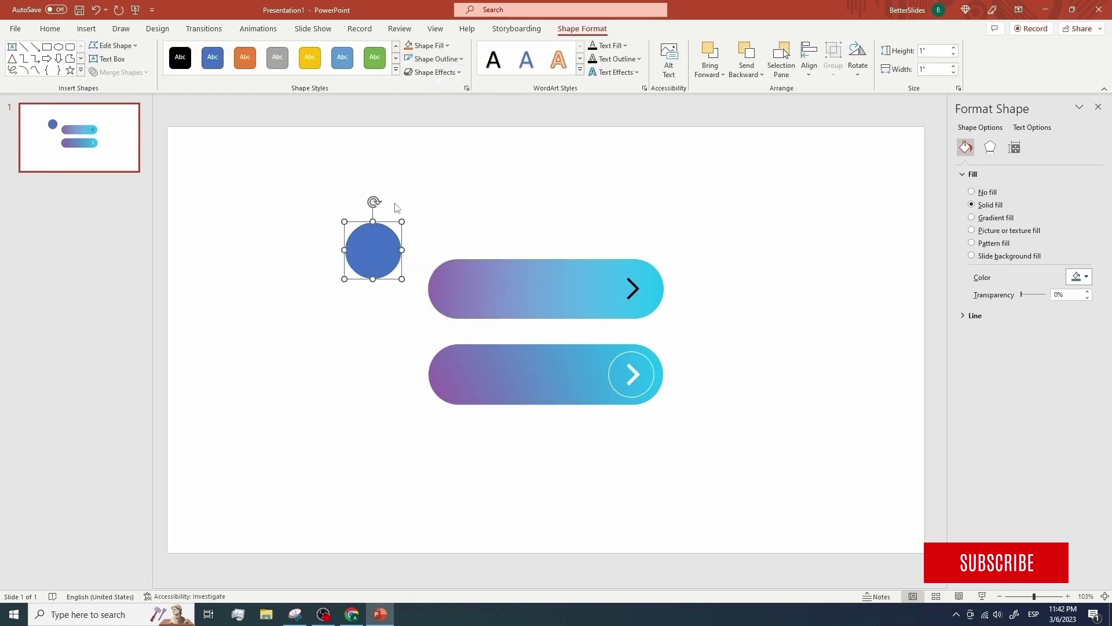
click(429, 45)
click(435, 206)
drag(395, 242, 655, 277)
drag(603, 315, 614, 307)
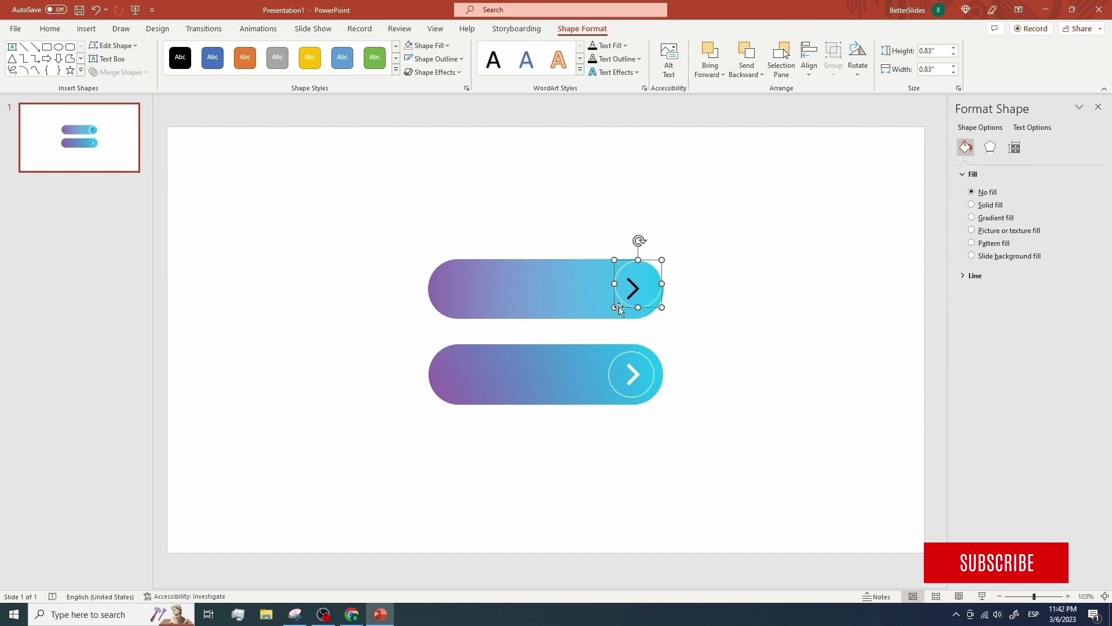
- Fill the chevron icon white
click(652, 299)
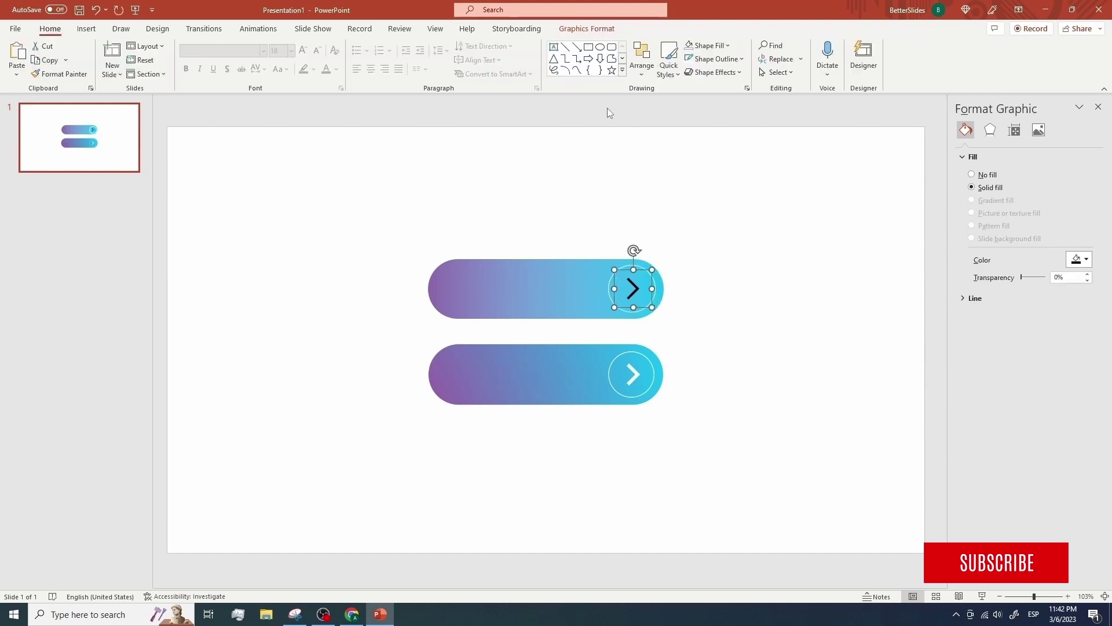
click(708, 46)
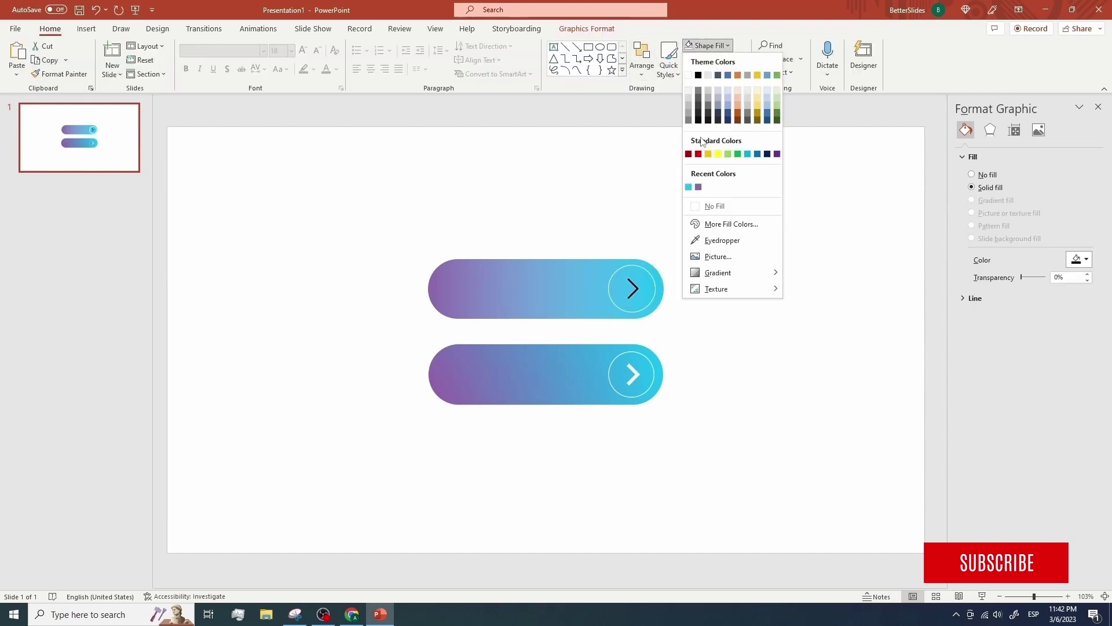
click(686, 313)
click(699, 319)
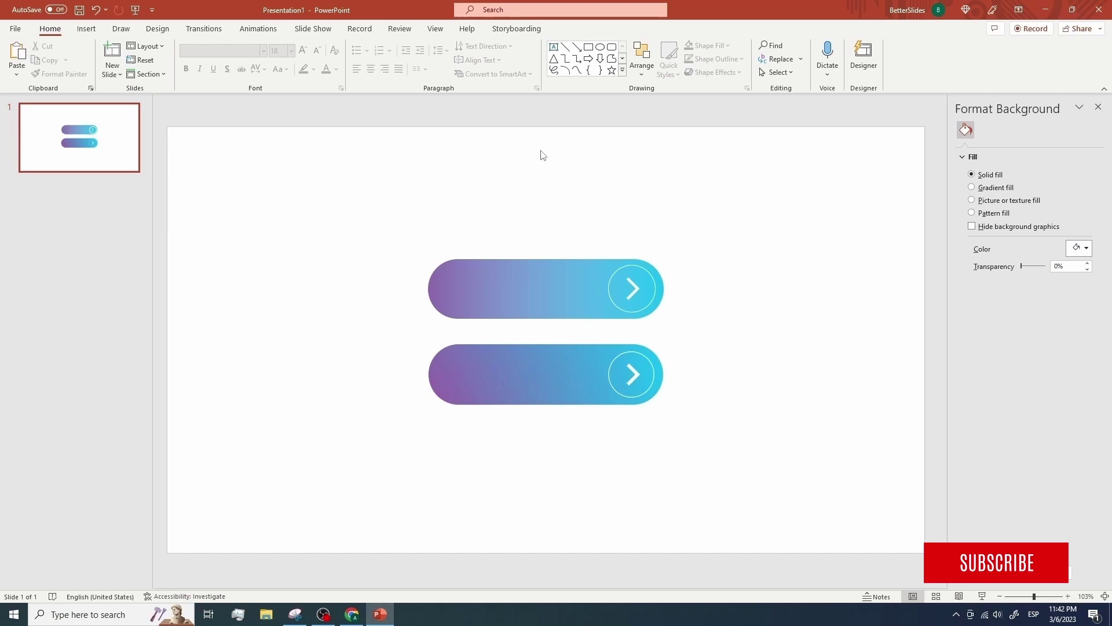
- Add a 'MY TEXT' text box and position it on the upper pill
click(538, 282)
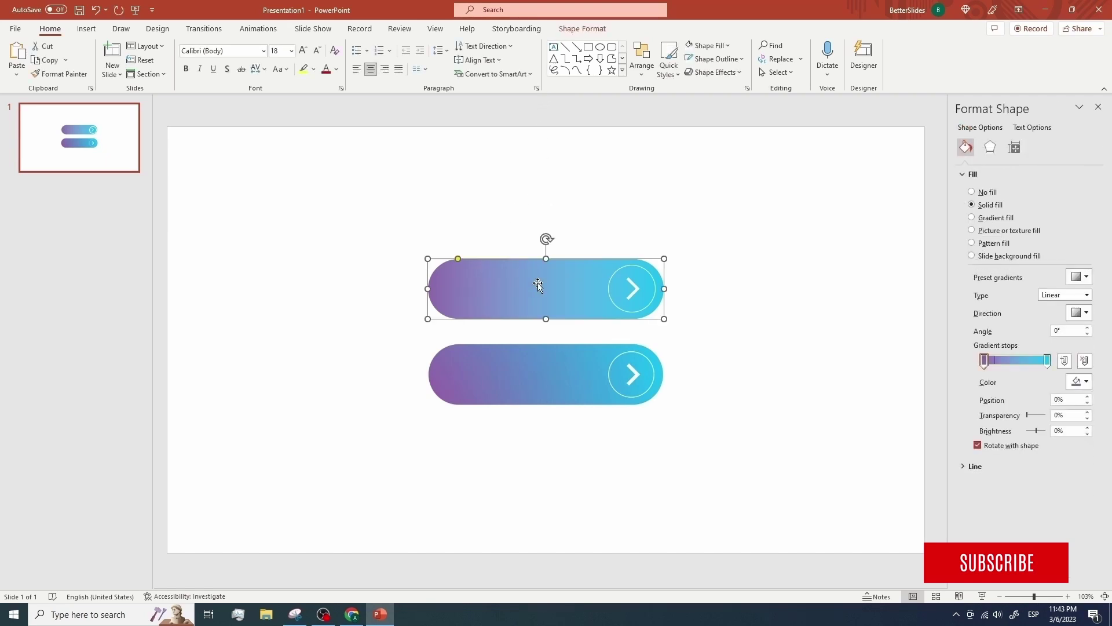
text(MY TEXT)
key(Escape)
key(Escape)
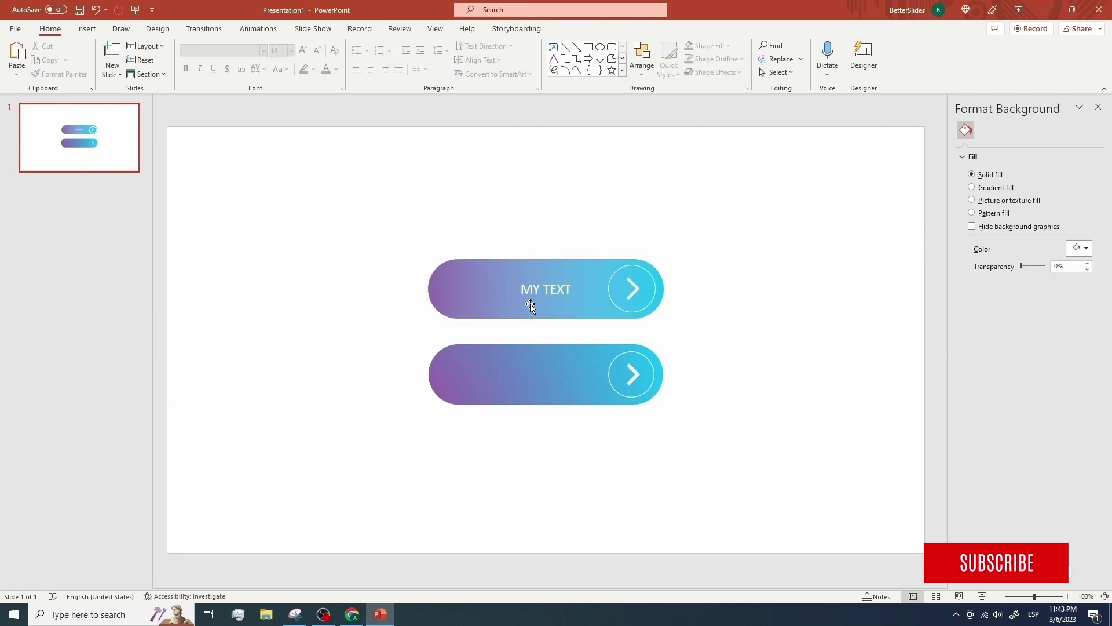
click(530, 304)
key(ctrl+z)
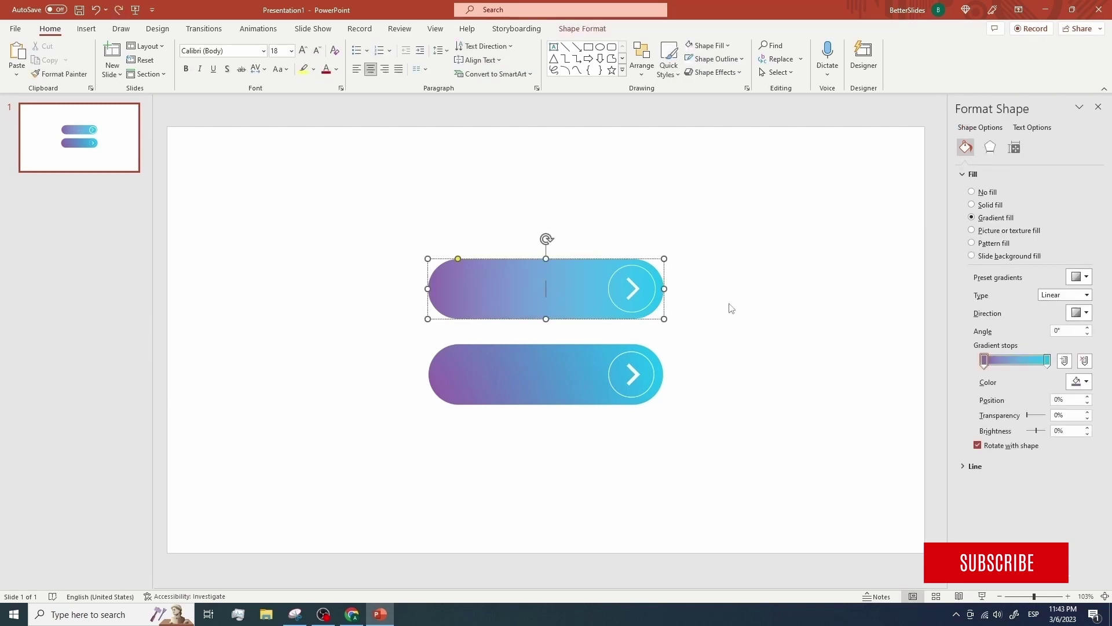
click(727, 307)
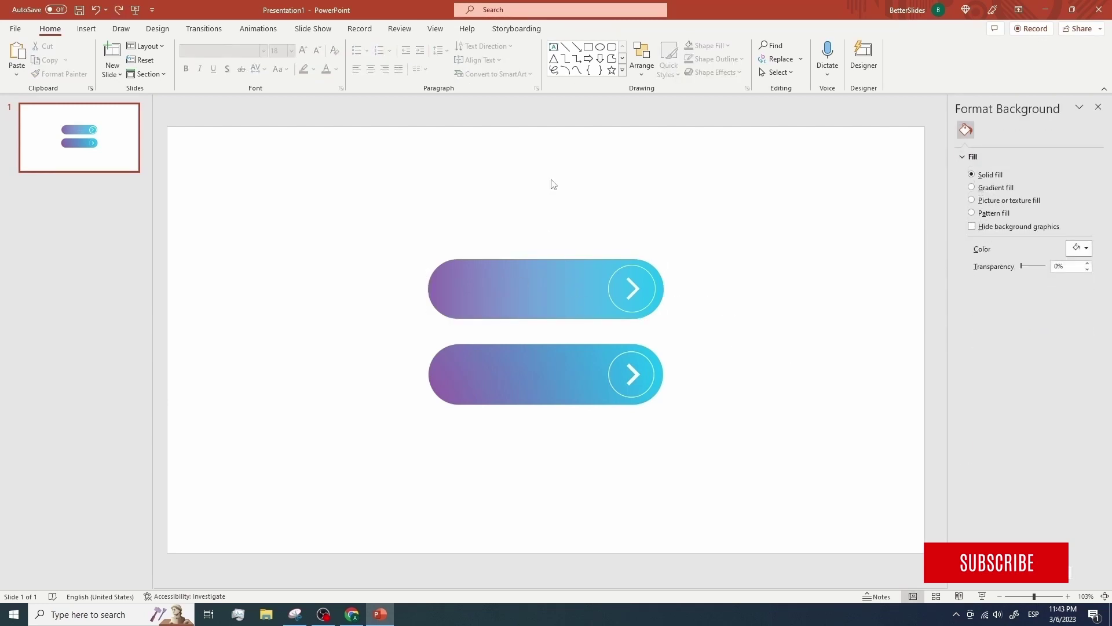
click(555, 47)
drag(504, 193, 681, 235)
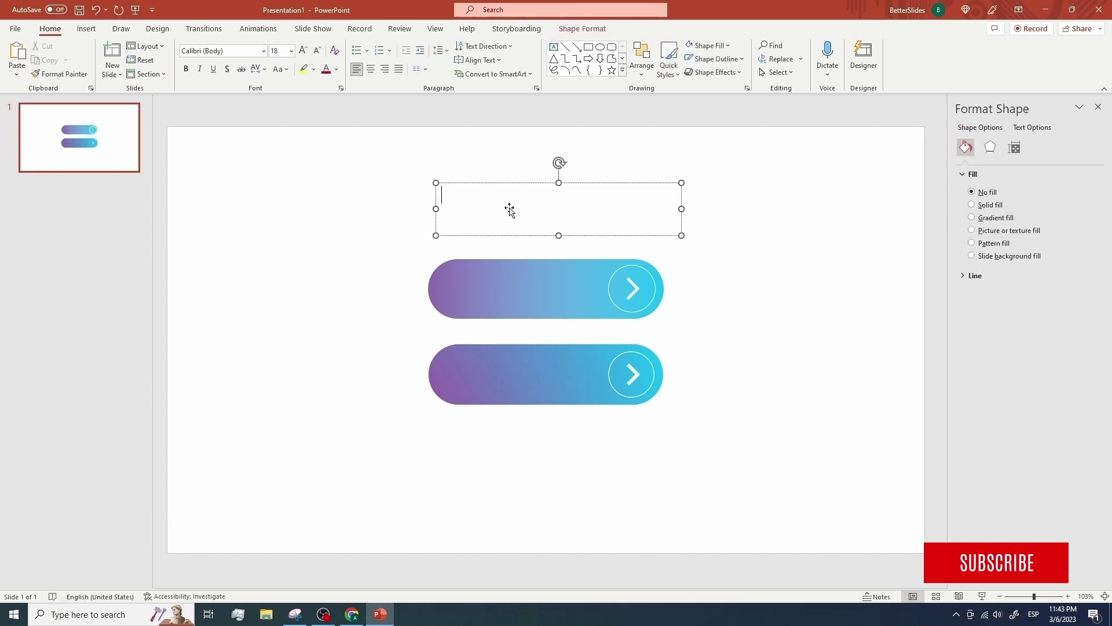
text(MY TEXT)
click(531, 196)
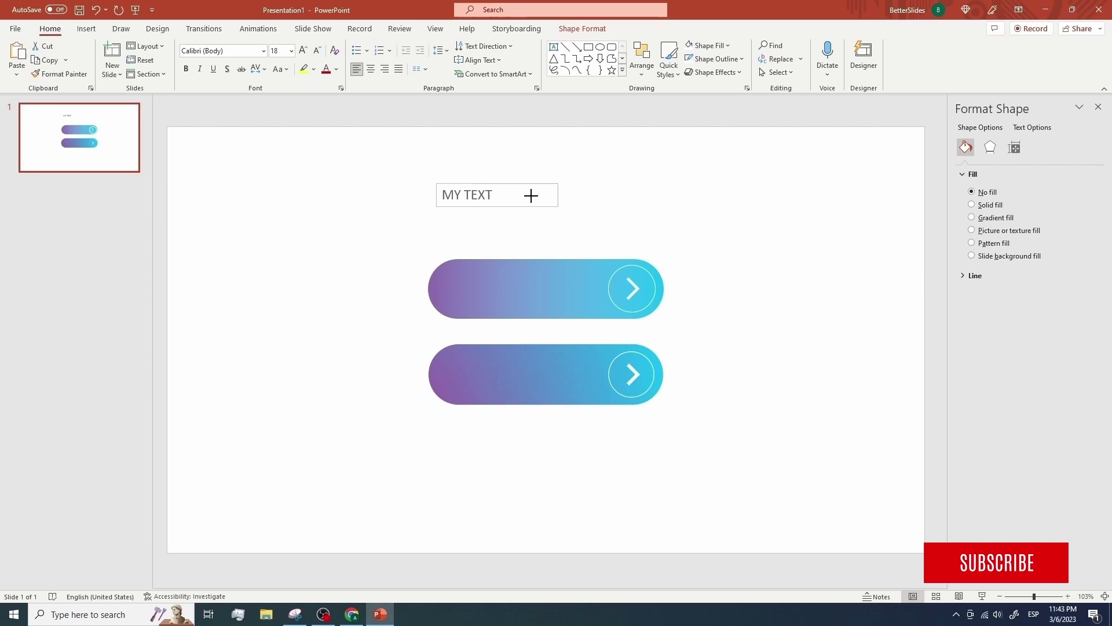
click(472, 207)
drag(471, 206, 511, 301)
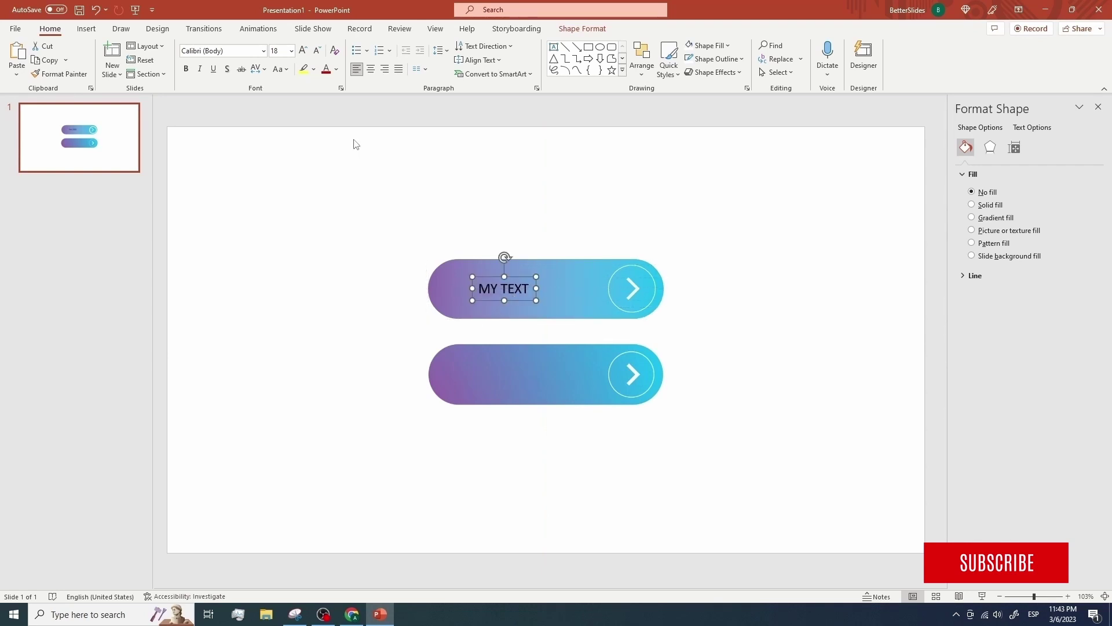
- Make the MY TEXT label white at 36 pt
click(336, 71)
click(328, 100)
double_click(520, 293)
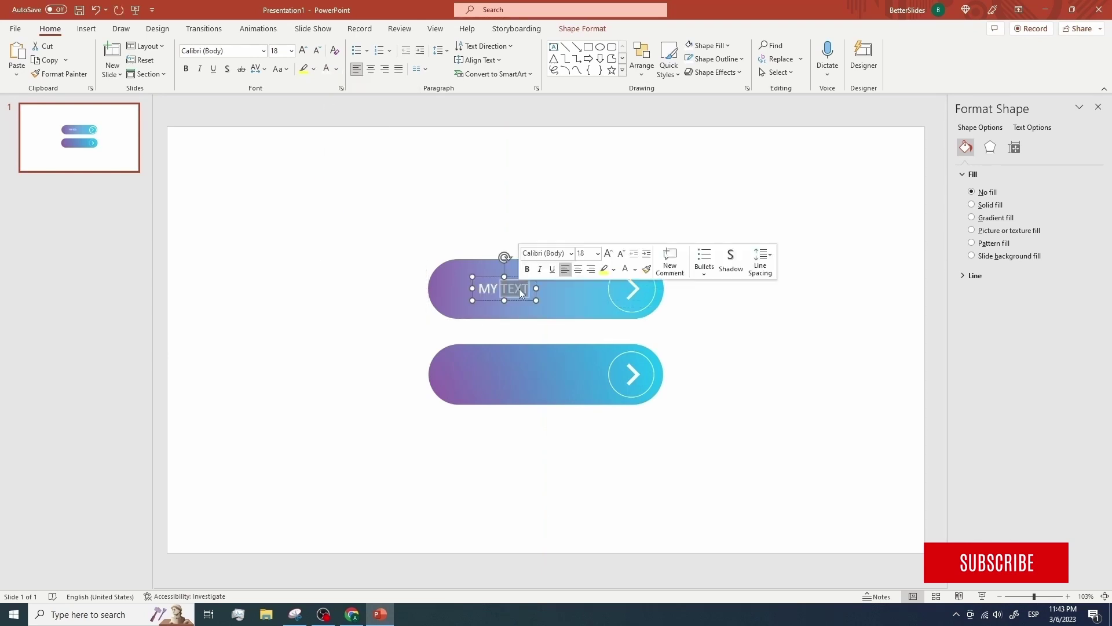
triple_click(520, 290)
click(580, 255)
text(36)
key(Return)
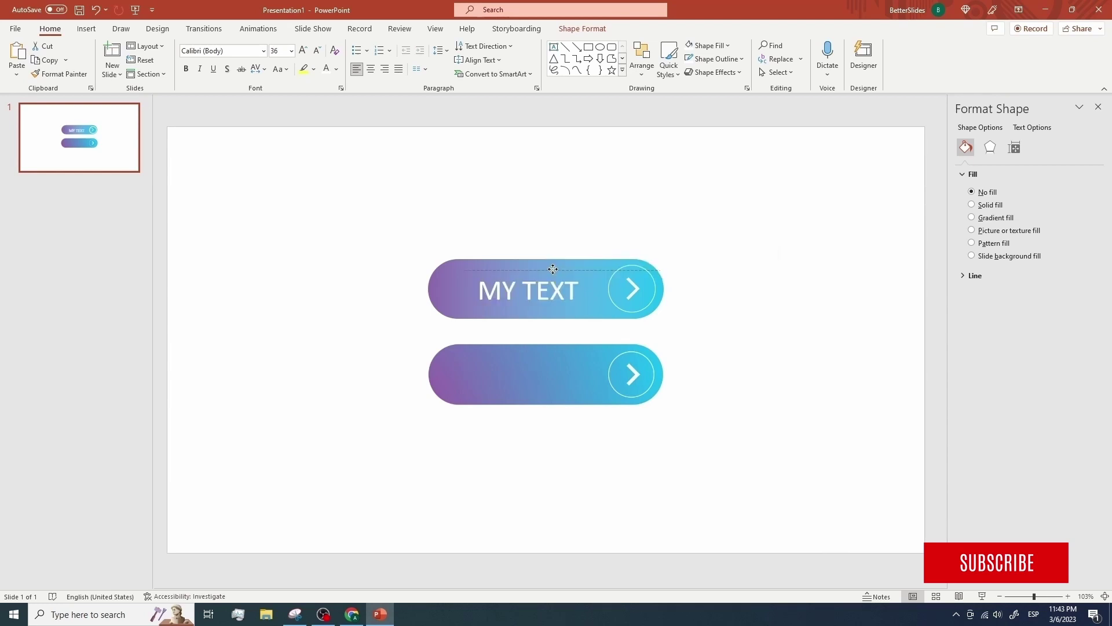
- Delete the lower reference picture, leaving only the finished button
click(550, 382)
key(Delete)
drag(369, 214, 762, 392)
click(776, 397)
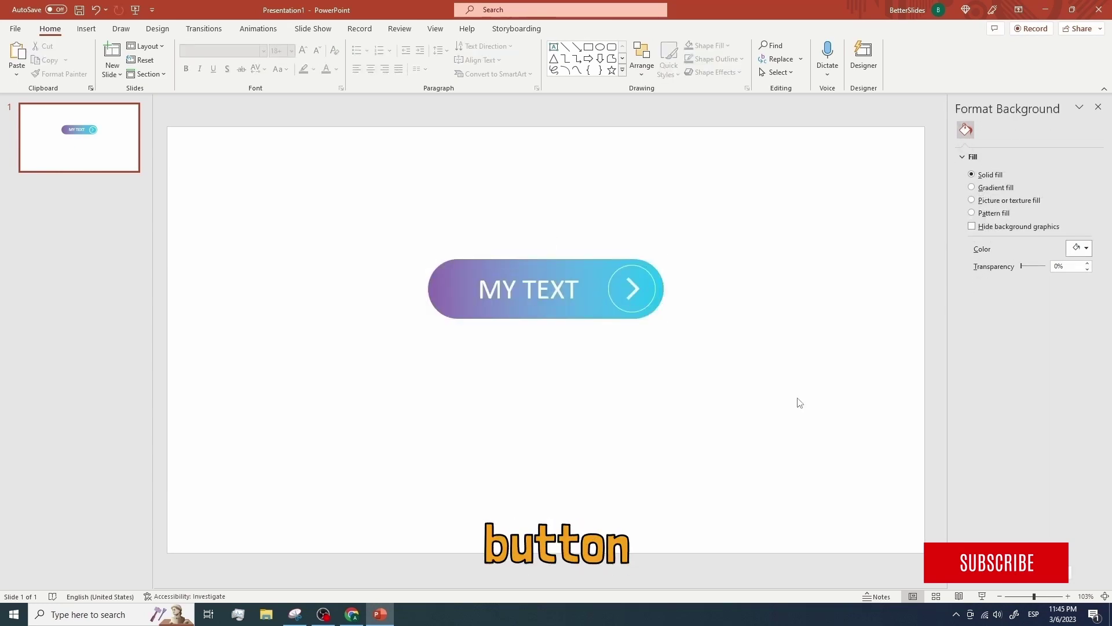
key(alt+Tab)
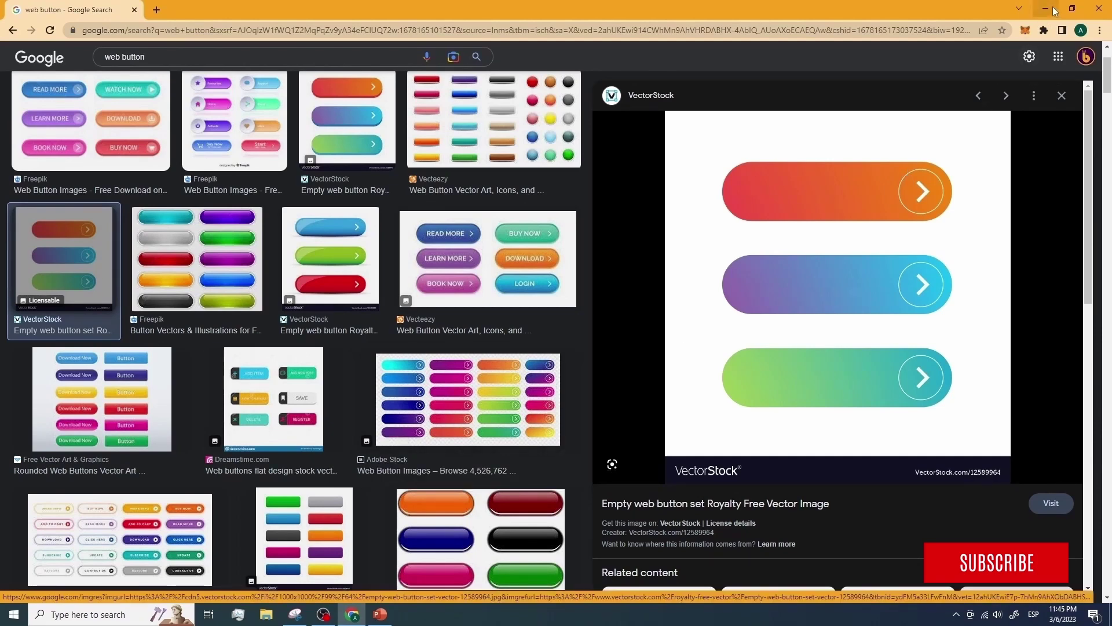
key(alt+Tab)
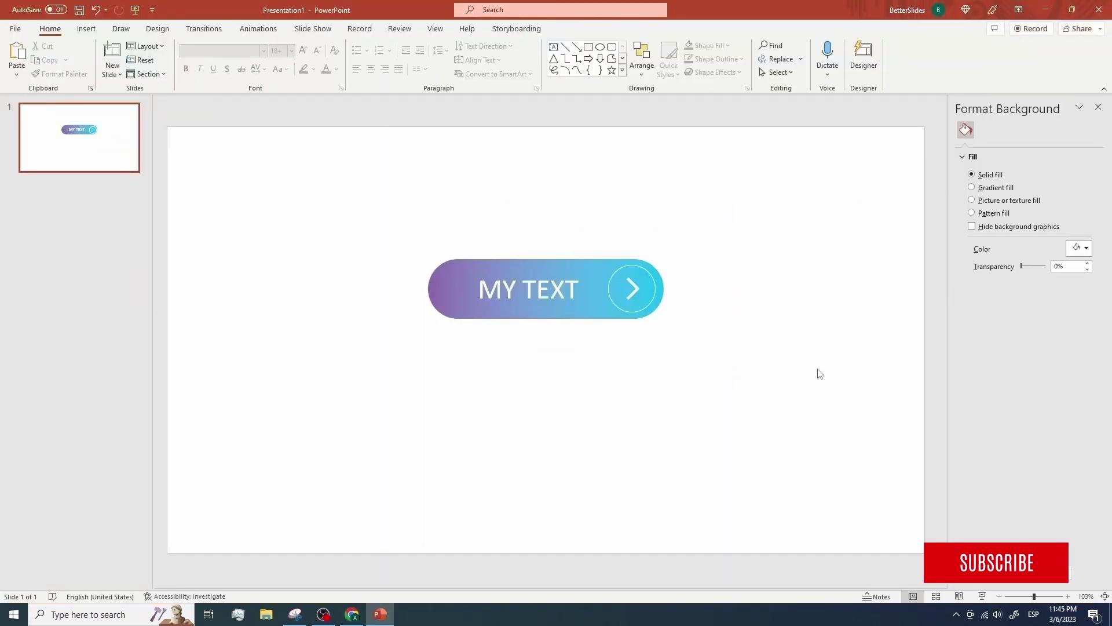